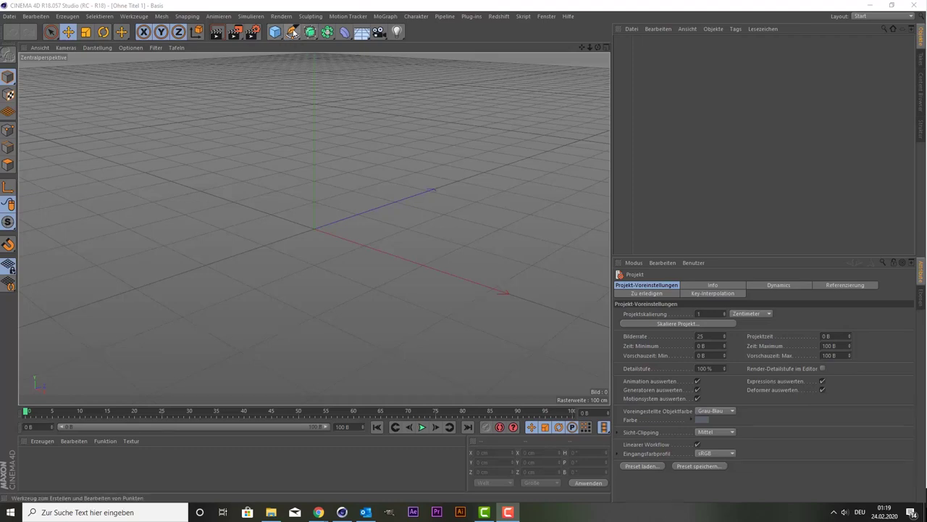
# Add a Helix spline and set its plane to XZ so it coils upward
pyautogui.click(293, 33)
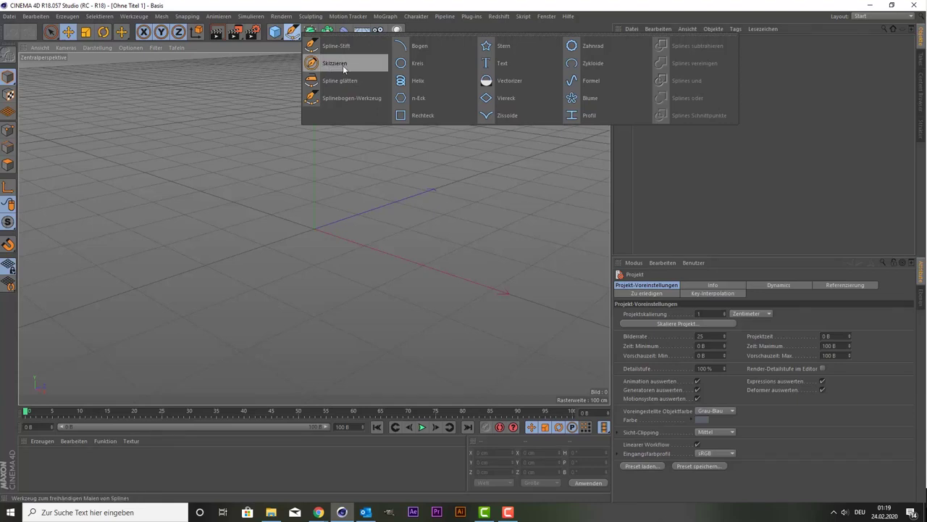
pyautogui.click(420, 80)
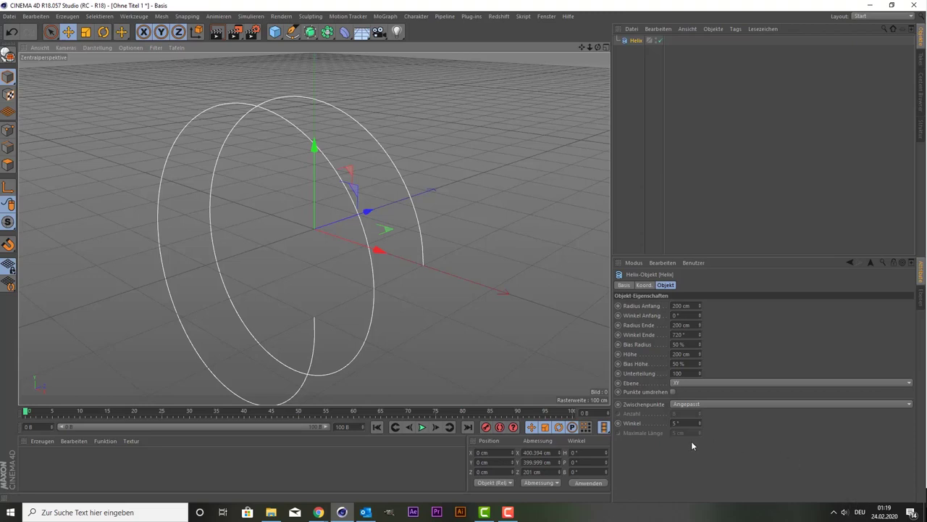
pyautogui.click(688, 382)
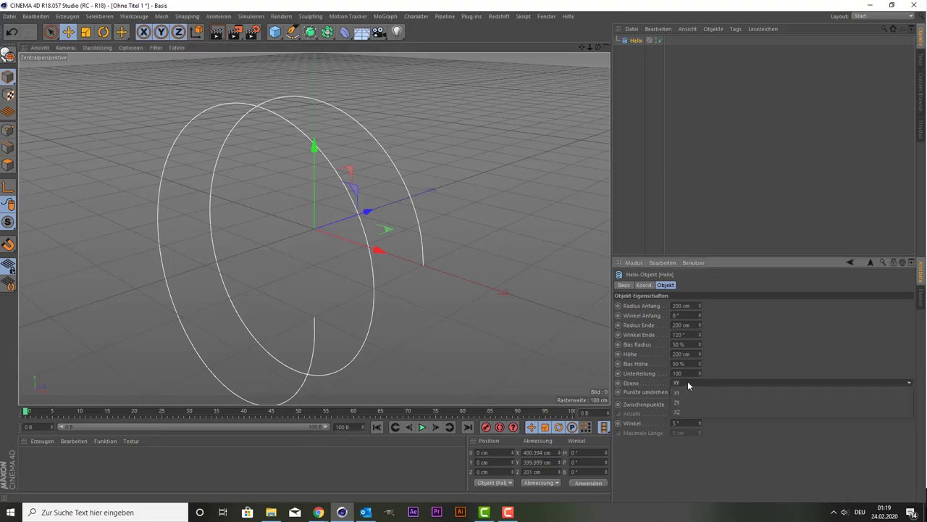
pyautogui.click(683, 412)
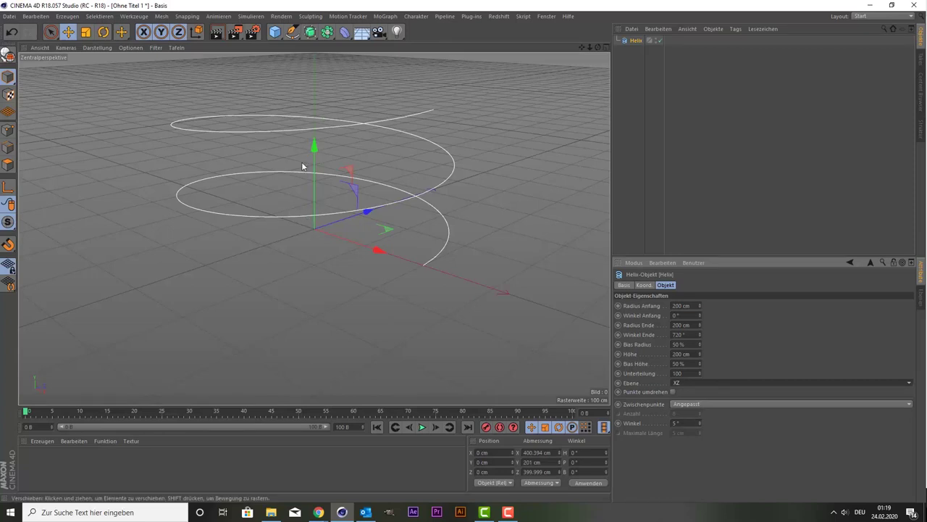
pyautogui.click(634, 42)
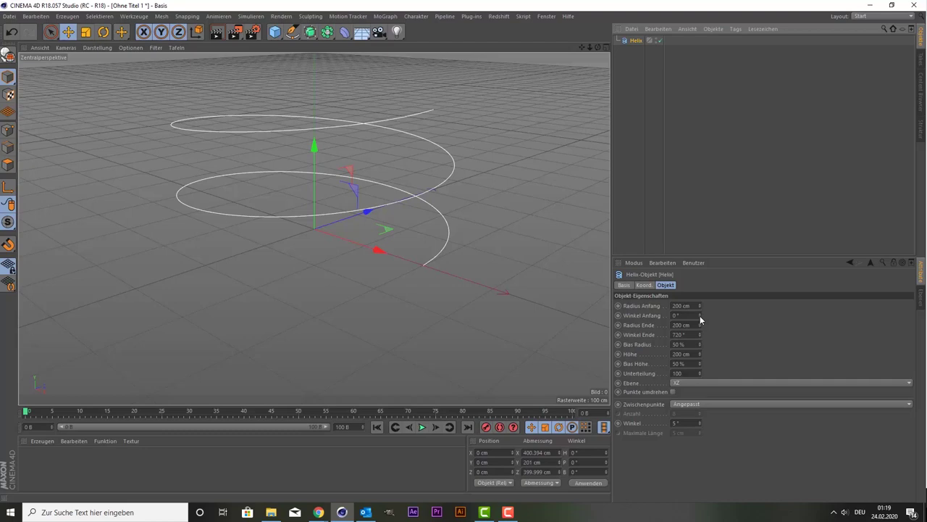
# Set the helix to start radius 77 cm, end radius 123 cm, angles -217° to 868°
pyautogui.moveTo(700, 315)
pyautogui.mouseDown()
pyautogui.moveTo(700, 290)
pyautogui.moveTo(700, 340)
pyautogui.moveTo(697, 326)
pyautogui.mouseUp()
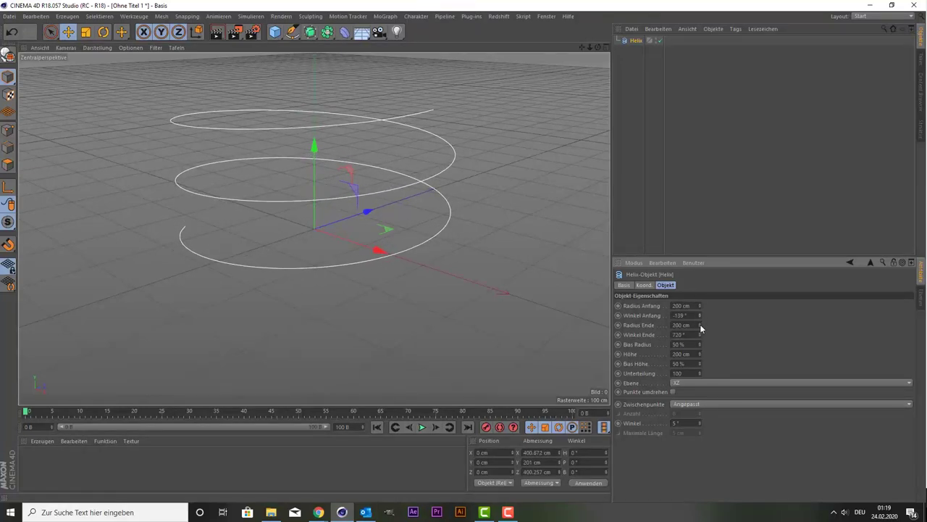
pyautogui.moveTo(700, 327)
pyautogui.mouseDown()
pyautogui.moveTo(699, 312)
pyautogui.moveTo(699, 333)
pyautogui.mouseUp()
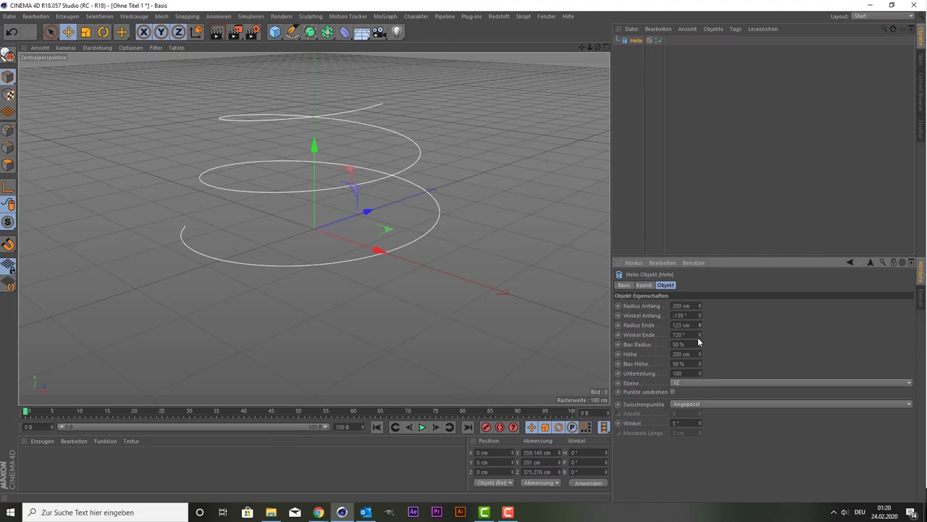
pyautogui.moveTo(701, 336)
pyautogui.mouseDown()
pyautogui.moveTo(701, 311)
pyautogui.moveTo(700, 345)
pyautogui.mouseUp()
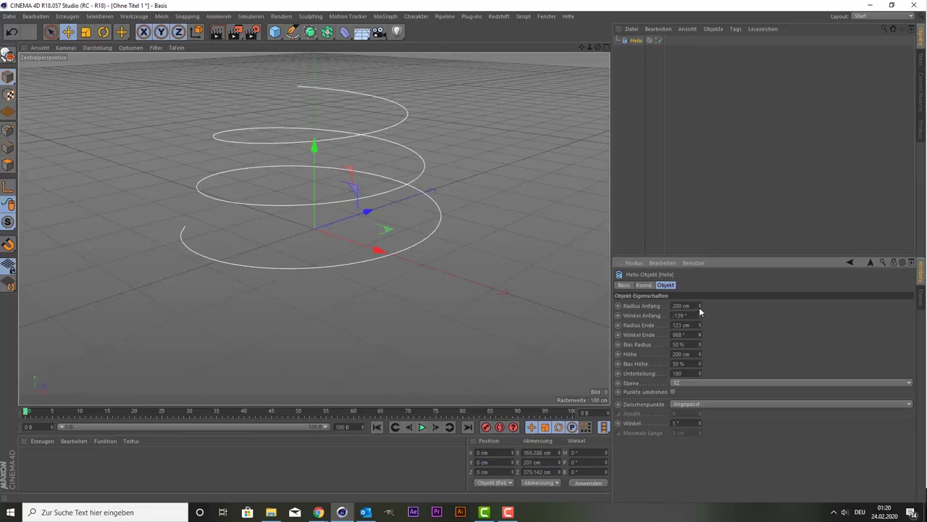
pyautogui.moveTo(699, 307)
pyautogui.mouseDown()
pyautogui.moveTo(699, 326)
pyautogui.moveTo(699, 317)
pyautogui.mouseUp()
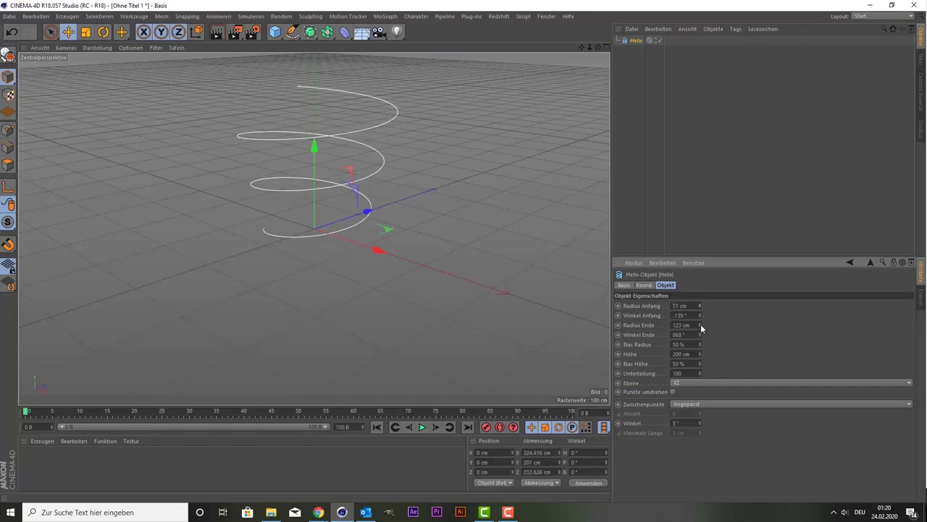
pyautogui.moveTo(699, 318); pyautogui.dragTo(699, 374)
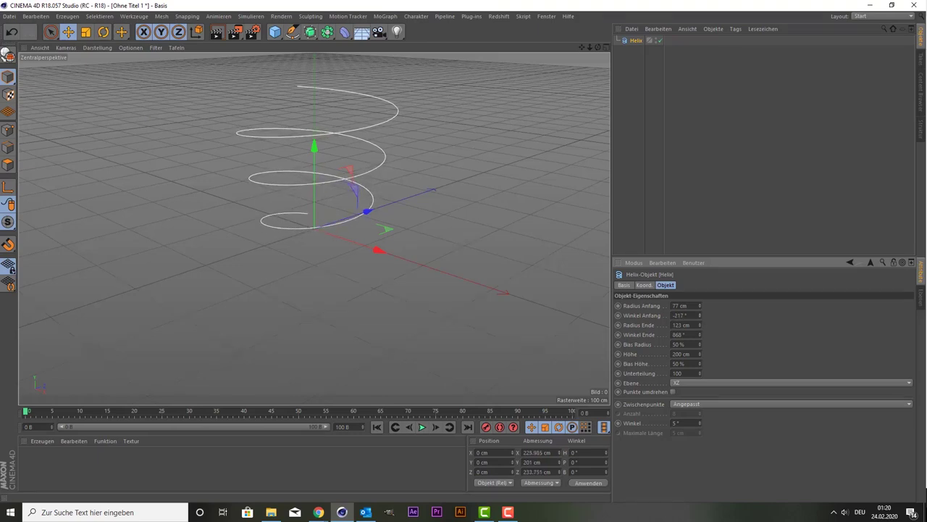
pyautogui.moveTo(581, 47); pyautogui.dragTo(570, 58)
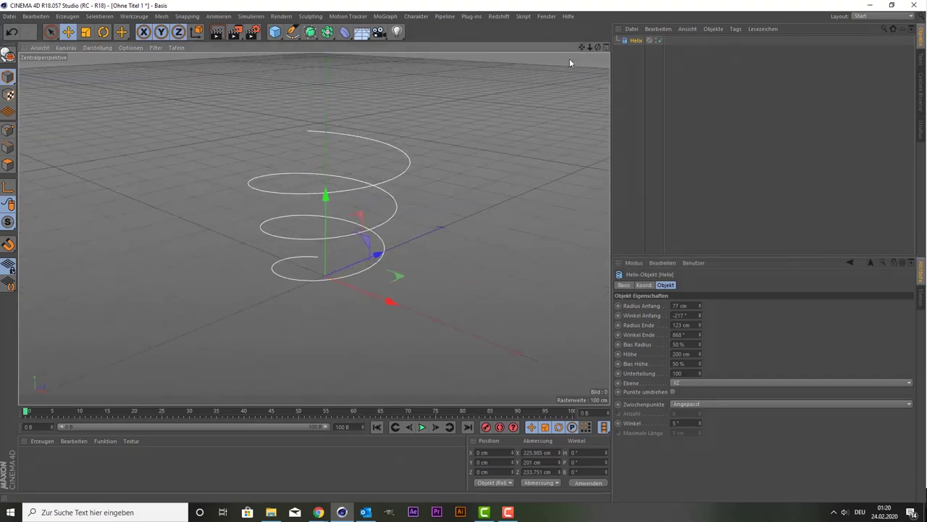
# Add an Arc (Bogen) spline with its end angle set to 180° for a half-circle
pyautogui.click(294, 33)
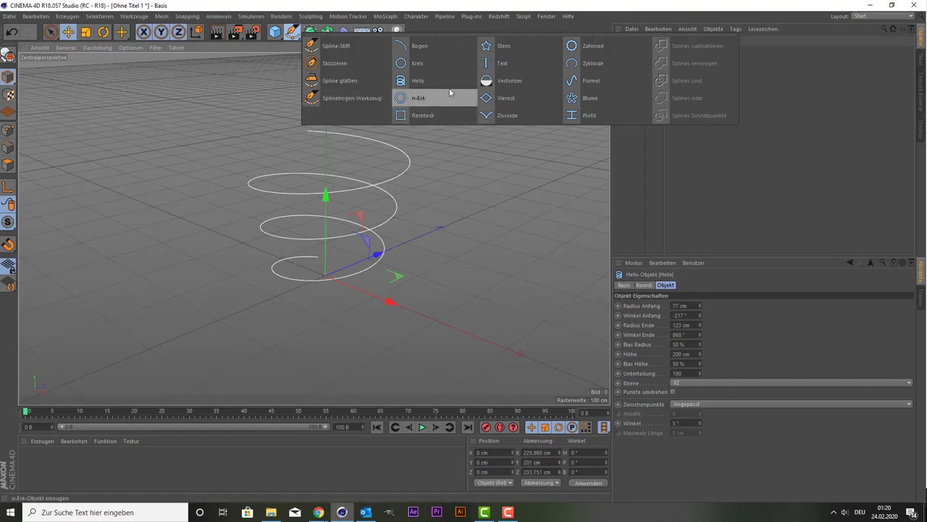
pyautogui.click(447, 47)
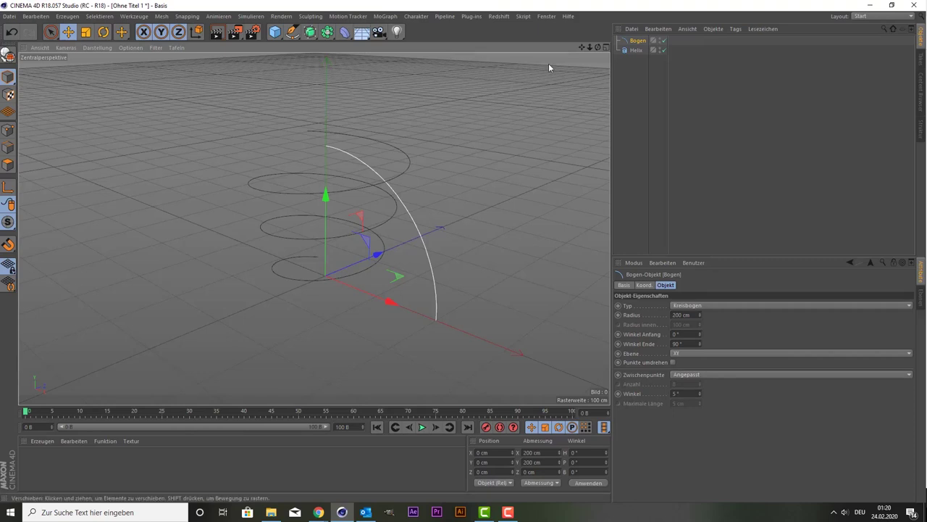
pyautogui.click(678, 343)
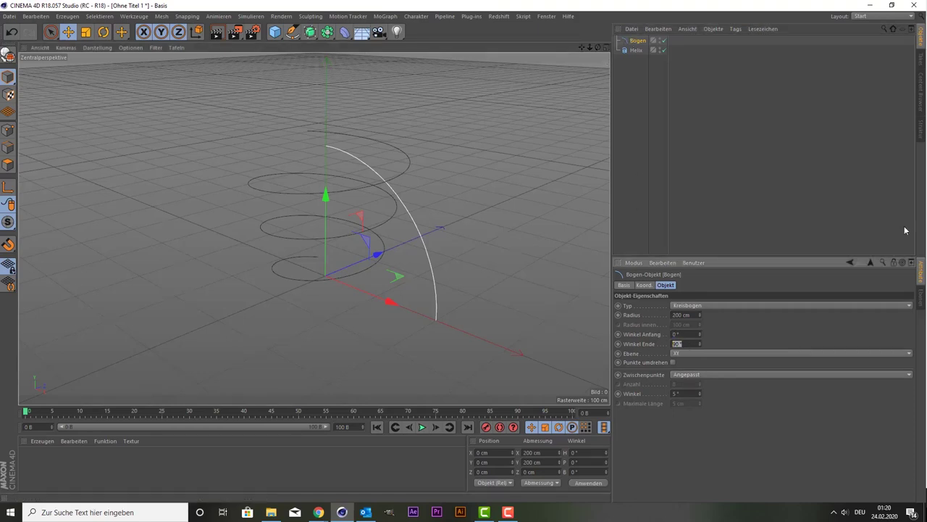
pyautogui.write('180')
pyautogui.press('Return')
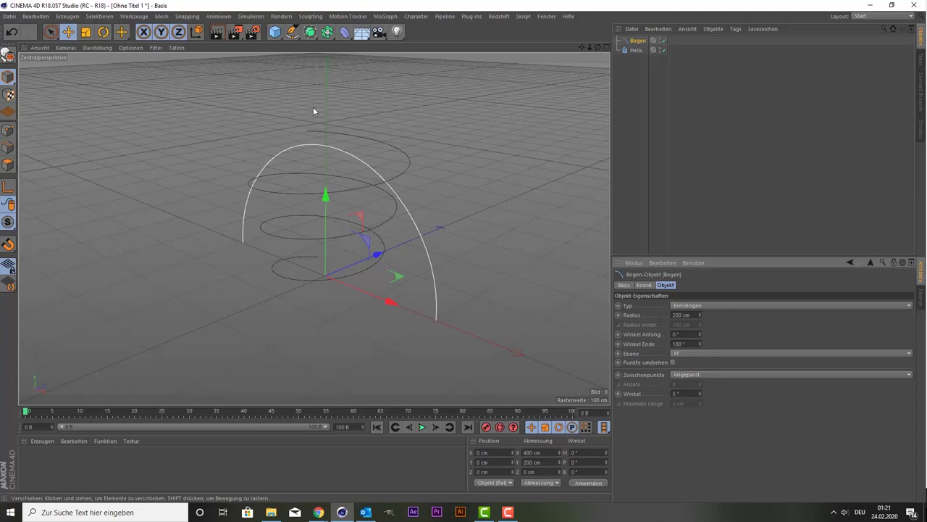
# Create a Sweep generator and nest the Bogen arc and Helix inside it
pyautogui.click(314, 34)
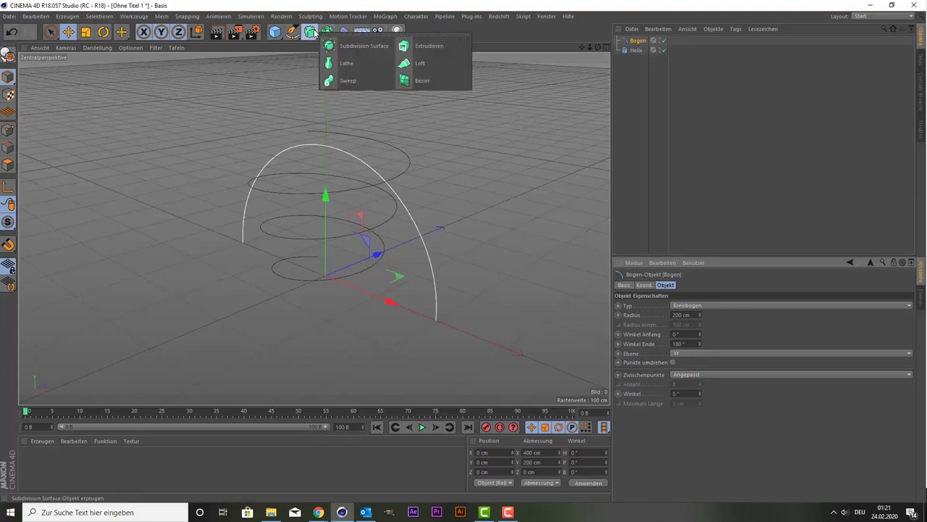
pyautogui.click(374, 80)
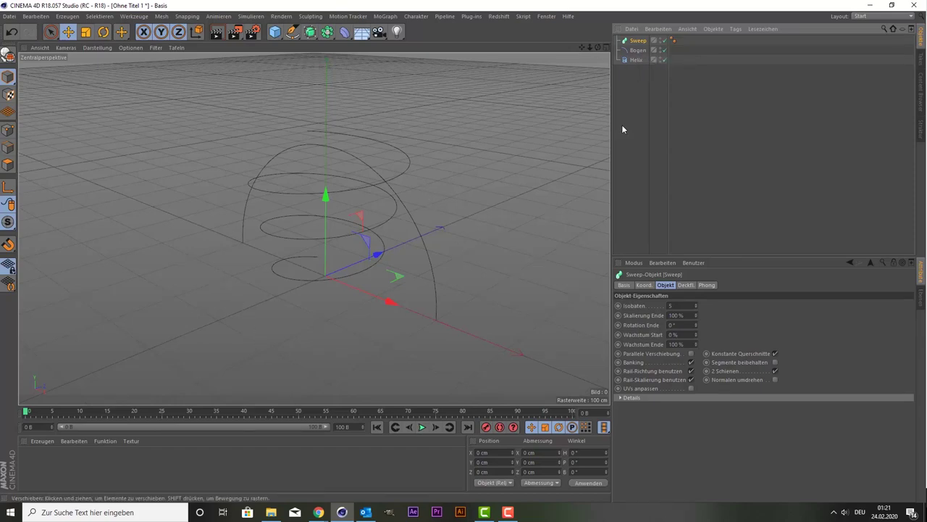
pyautogui.click(635, 59)
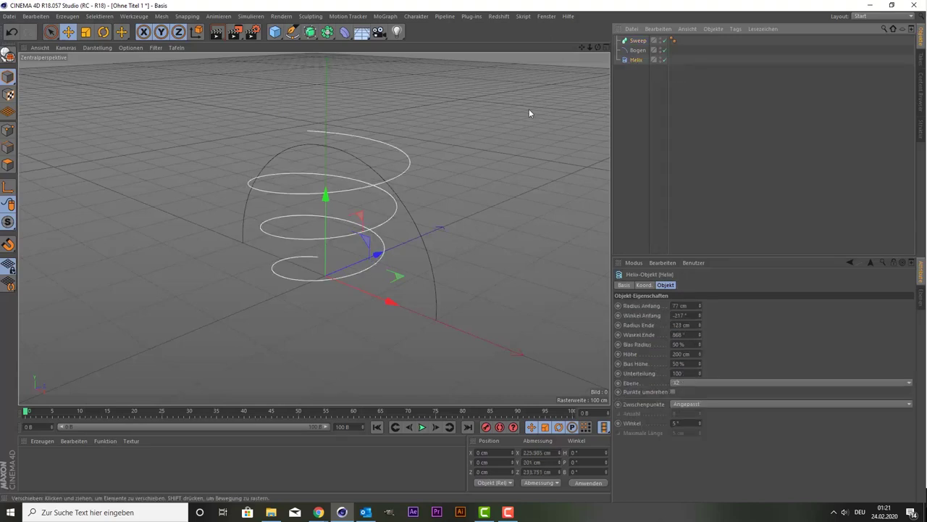
pyautogui.click(637, 50)
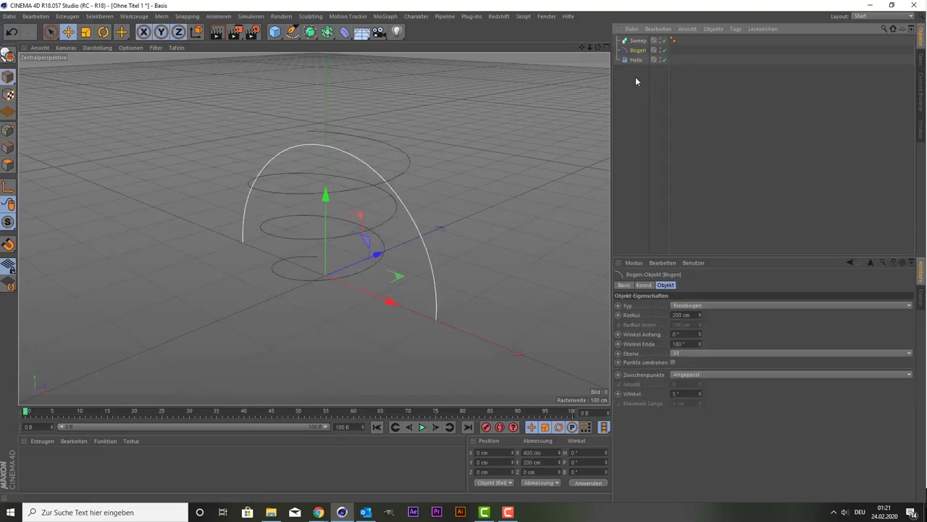
pyautogui.moveTo(635, 78); pyautogui.dragTo(642, 47)
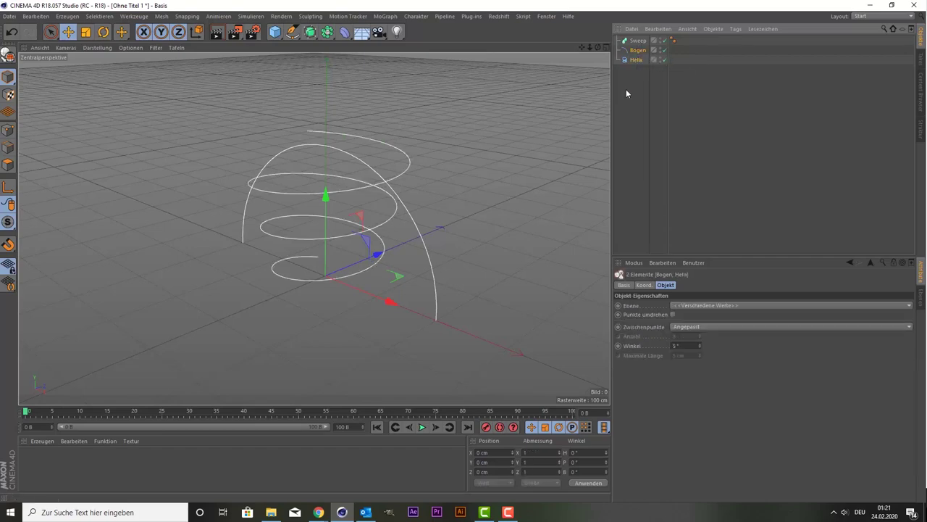
pyautogui.click(635, 82)
pyautogui.moveTo(637, 71); pyautogui.dragTo(641, 43)
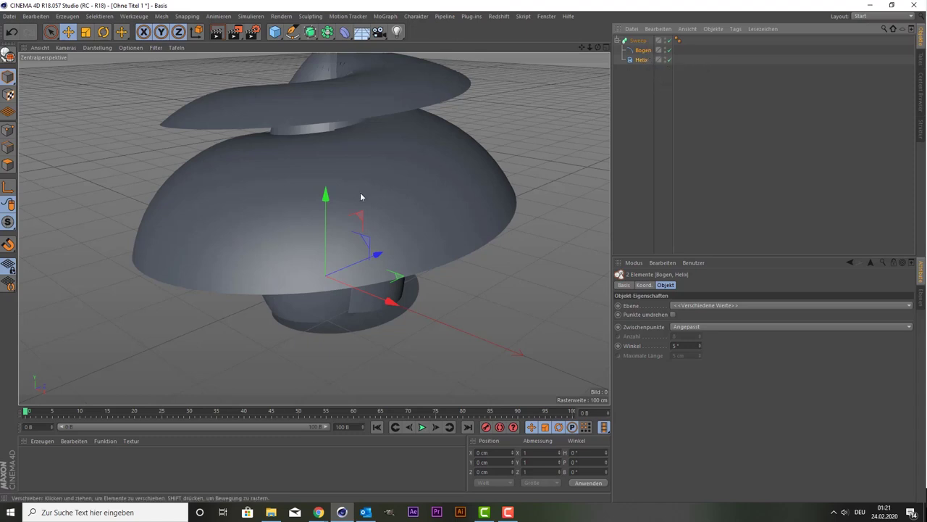
# Reduce the Bogen arc profile's radius to 43 cm to narrow the sweep
pyautogui.scroll(-2, 397, 153)
pyautogui.scroll(-2, 397, 155)
pyautogui.scroll(2, 397, 155)
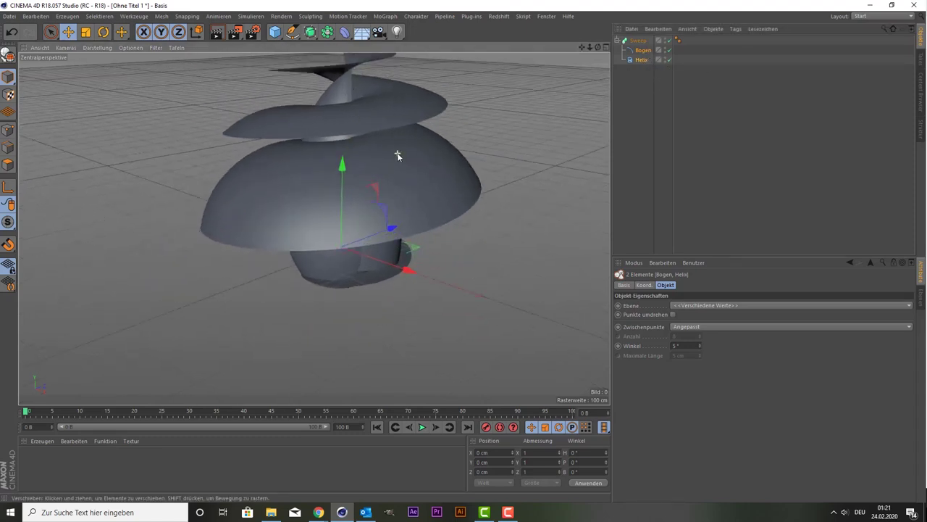
pyautogui.click(634, 61)
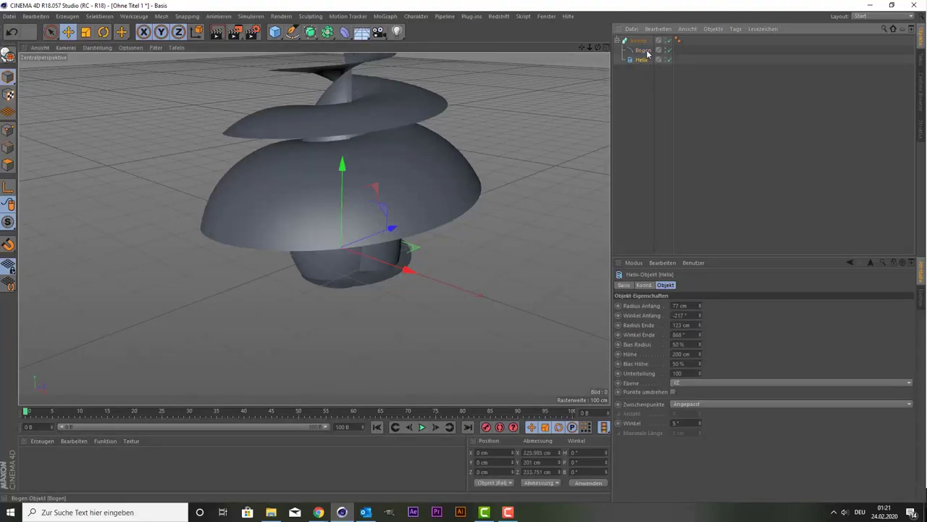
pyautogui.click(644, 51)
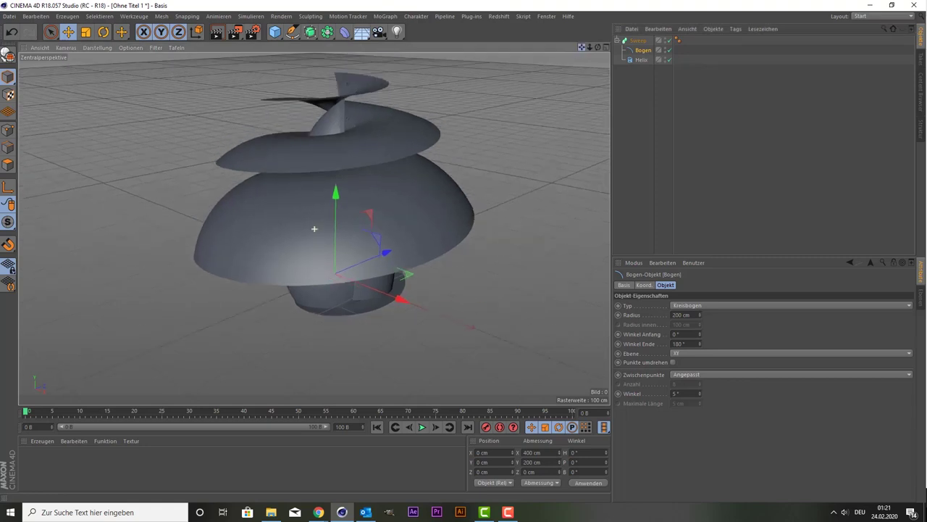
pyautogui.hotkey('ctrl', 'shift', 'z')
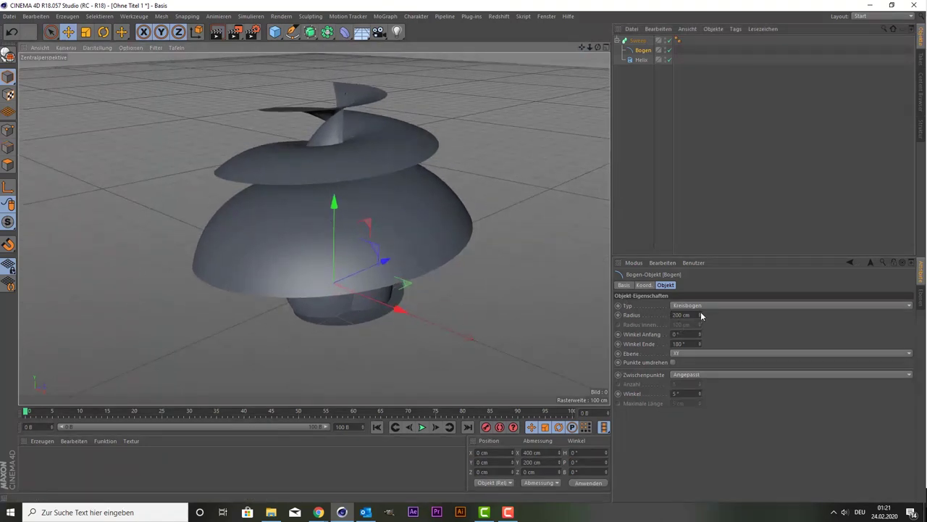
pyautogui.moveTo(700, 314)
pyautogui.mouseDown()
pyautogui.moveTo(652, 314)
pyautogui.moveTo(732, 315)
pyautogui.moveTo(674, 315)
pyautogui.mouseUp()
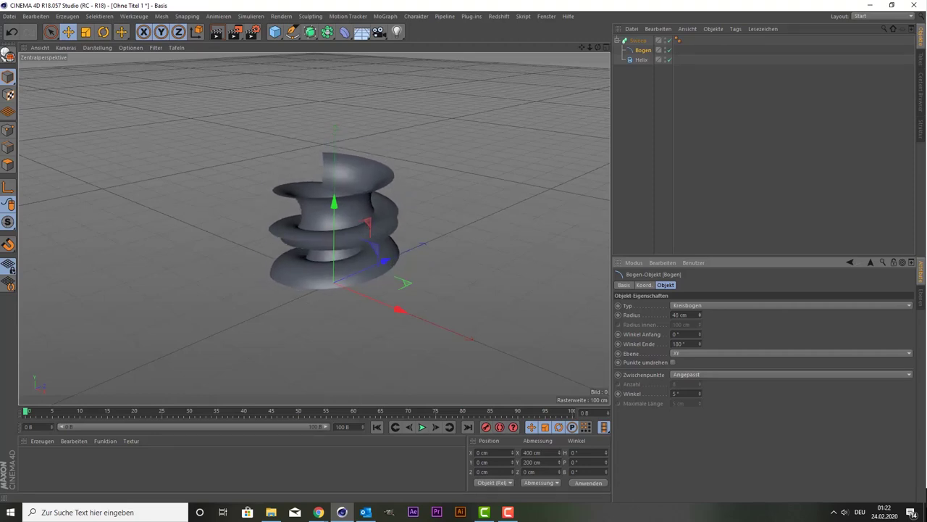
pyautogui.moveTo(700, 314); pyautogui.dragTo(699, 314)
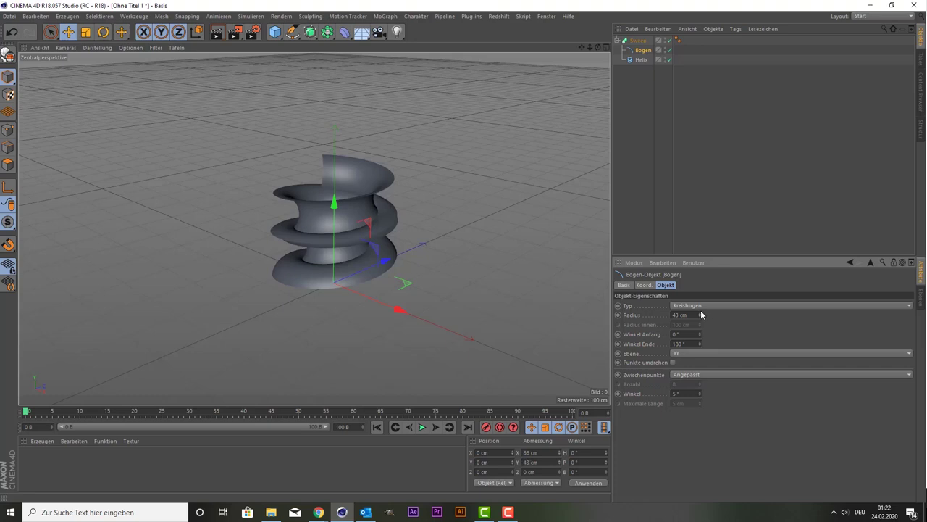
pyautogui.click(638, 40)
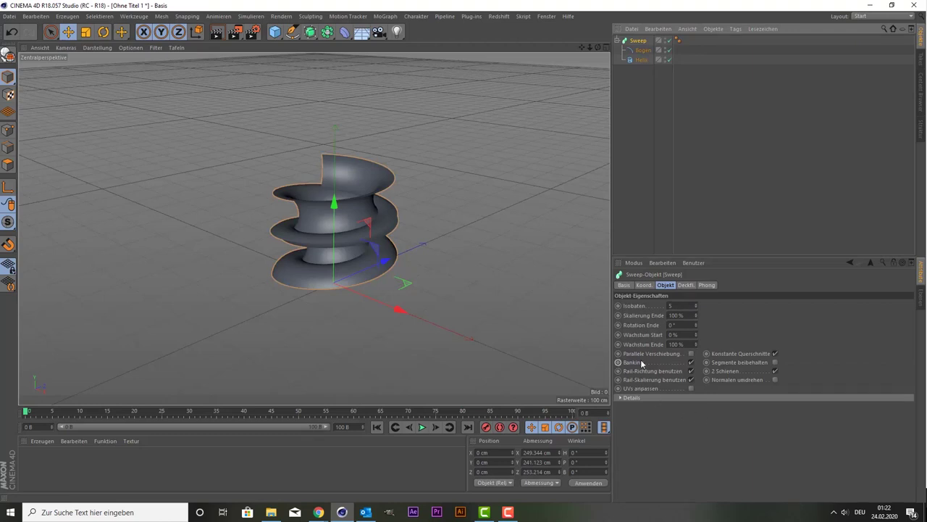
# Toggle the sweep's banking and cut the arc profile radius to 25 cm for a thinner tube
pyautogui.click(691, 362)
pyautogui.scroll(2, 345, 187)
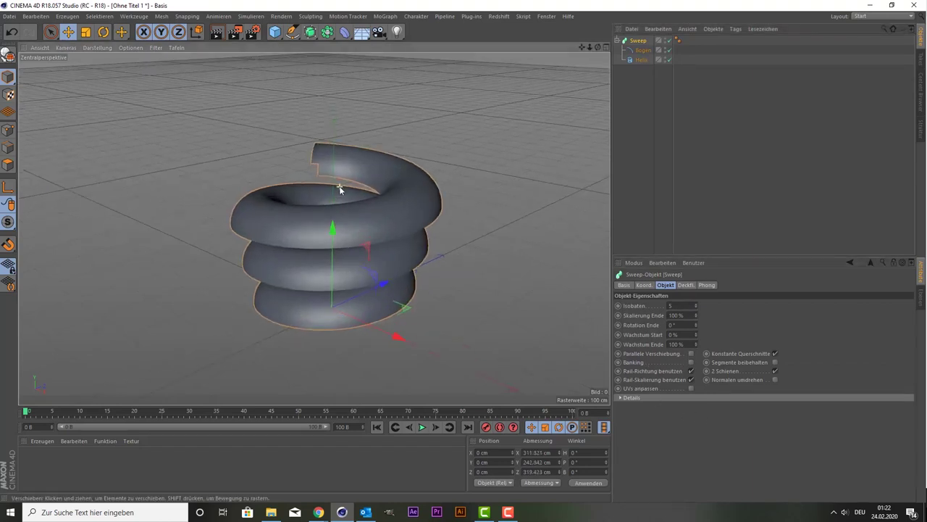
pyautogui.scroll(1, 345, 187)
pyautogui.scroll(2, 345, 187)
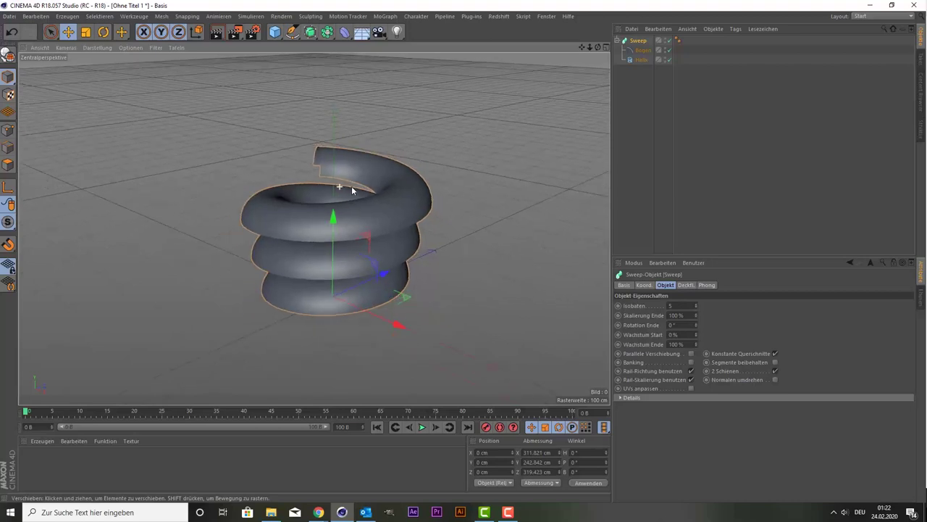
pyautogui.click(639, 51)
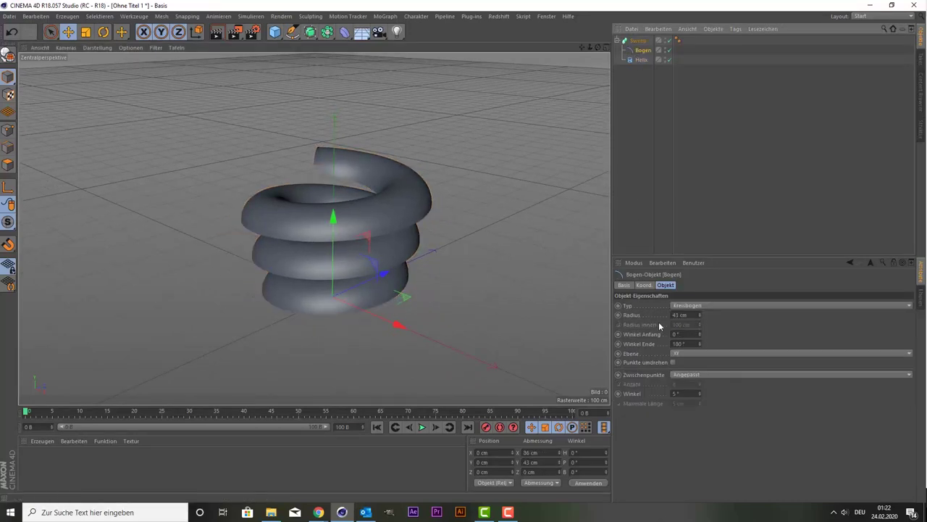
pyautogui.moveTo(700, 316)
pyautogui.mouseDown()
pyautogui.moveTo(700, 341)
pyautogui.moveTo(700, 312)
pyautogui.mouseUp()
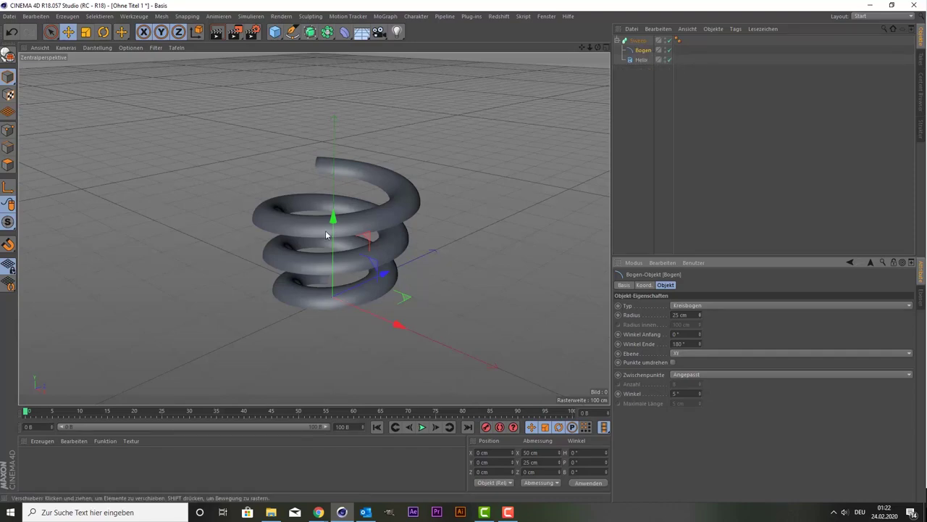
pyautogui.moveTo(600, 52); pyautogui.dragTo(255, 179)
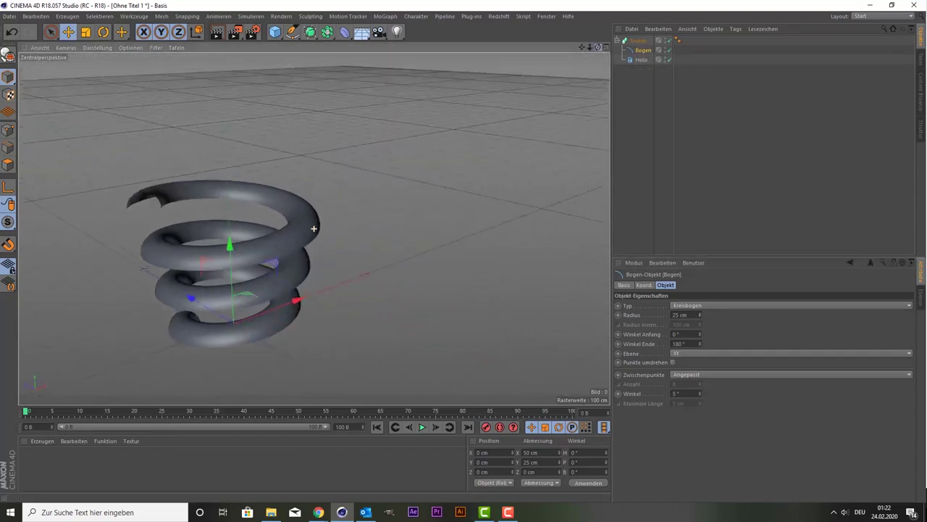
pyautogui.click(639, 41)
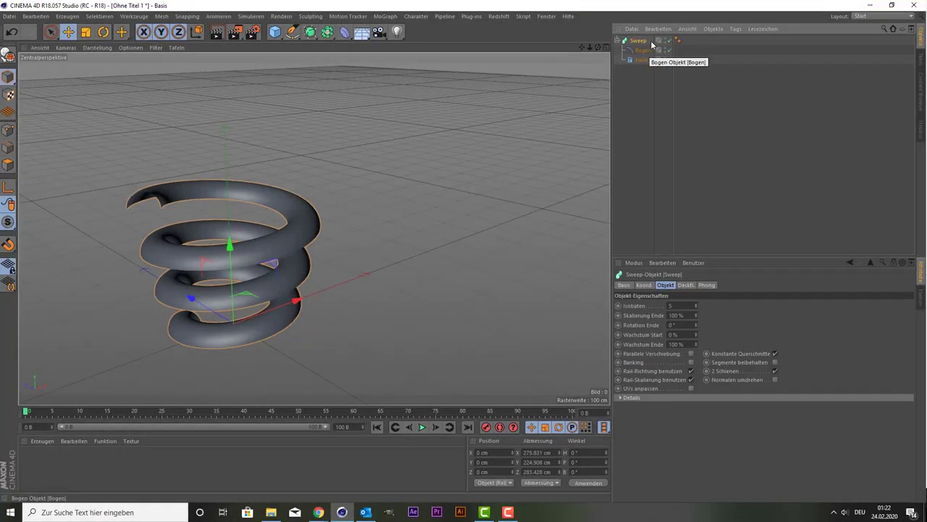
# Rotate the Sweep 180° in pitch and raise it to Y 272.435 cm
pyautogui.click(580, 462)
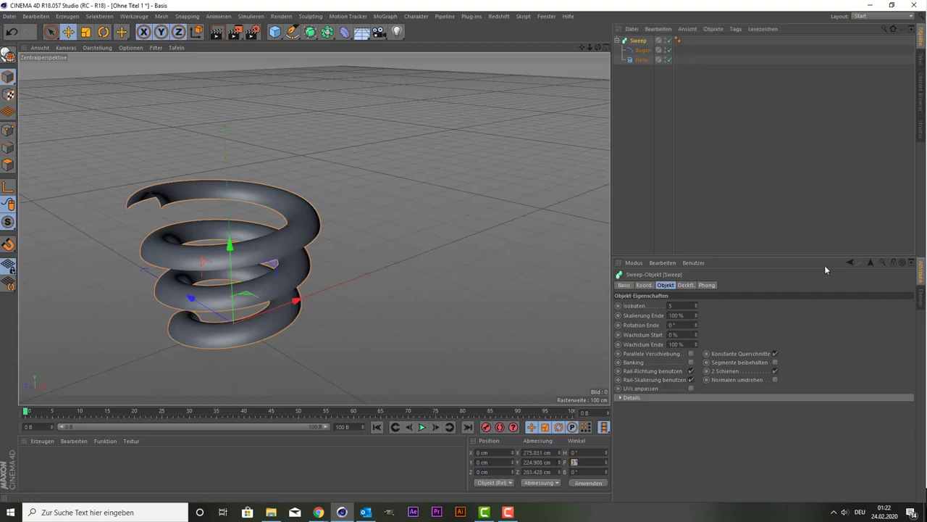
pyautogui.write('180')
pyautogui.press('Return')
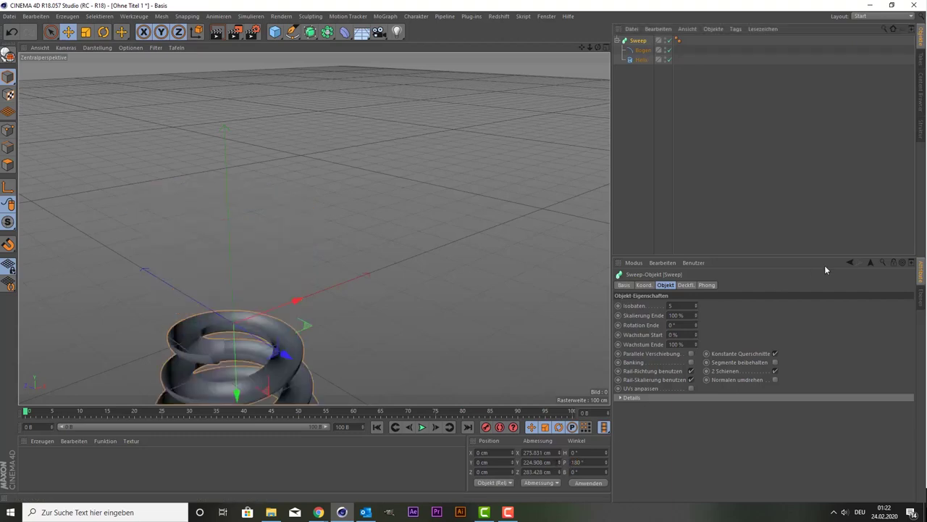
pyautogui.moveTo(237, 392); pyautogui.dragTo(252, 209)
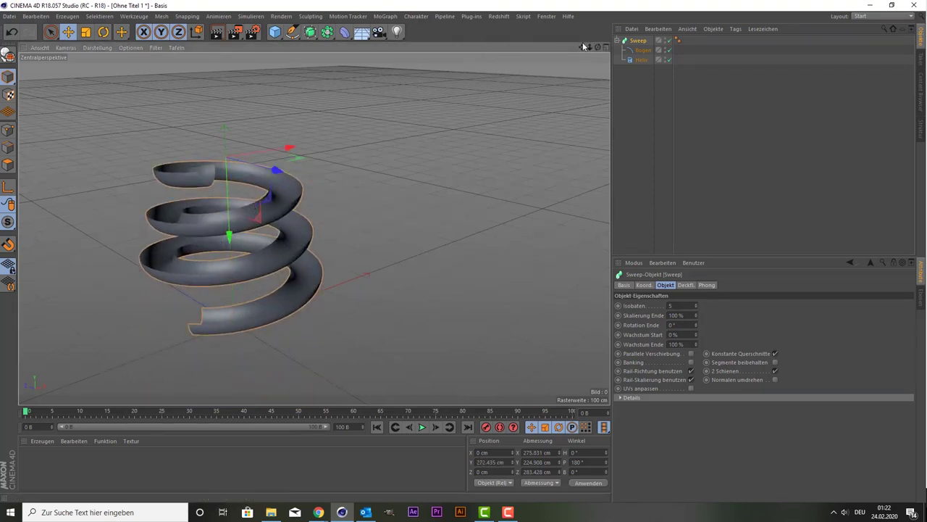
pyautogui.moveTo(581, 46); pyautogui.dragTo(695, 59)
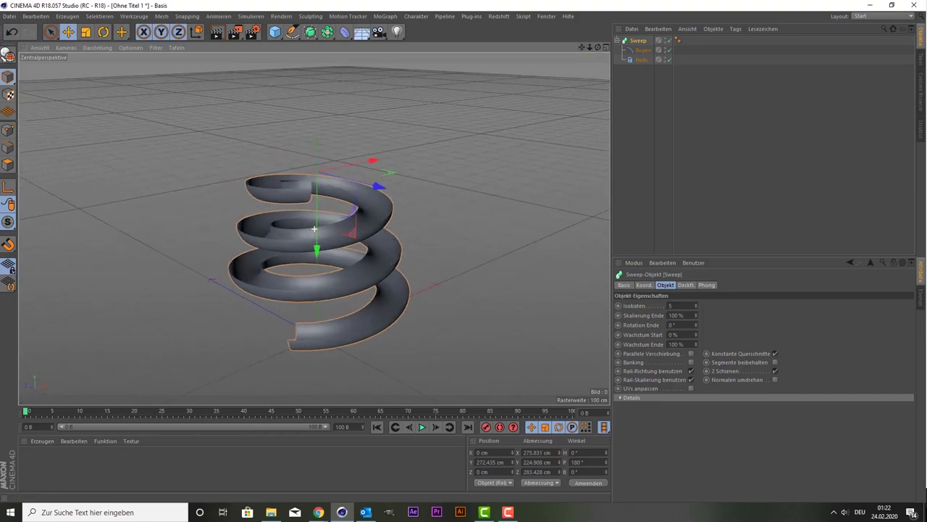
pyautogui.moveTo(598, 47)
pyautogui.mouseDown()
pyautogui.moveTo(605, 50)
pyautogui.moveTo(598, 46)
pyautogui.mouseUp()
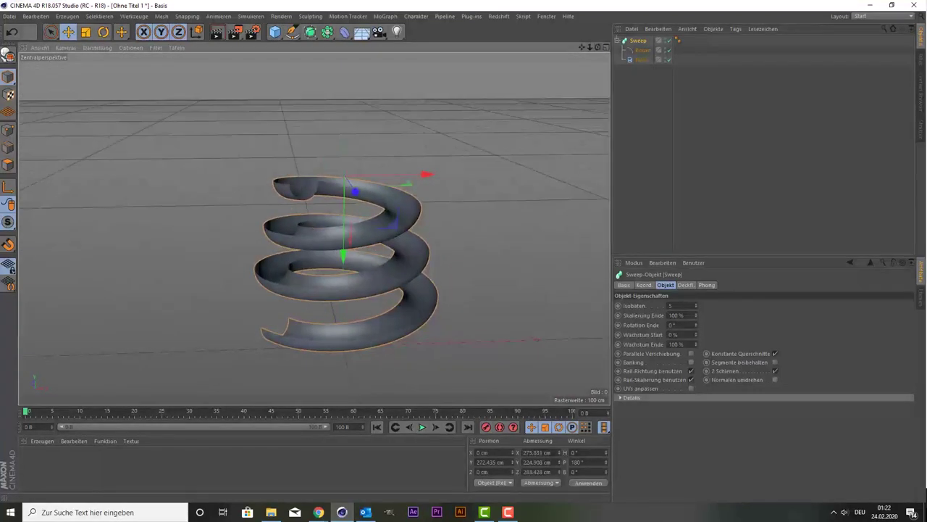
# Set the helix start radius to 41 cm to tighten the ramp's narrow end
pyautogui.click(641, 60)
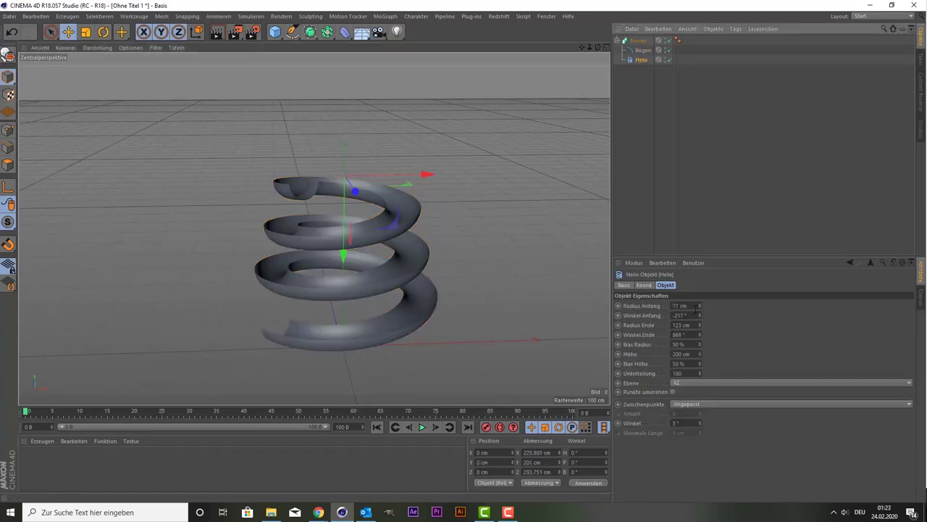
pyautogui.moveTo(699, 306); pyautogui.dragTo(699, 324)
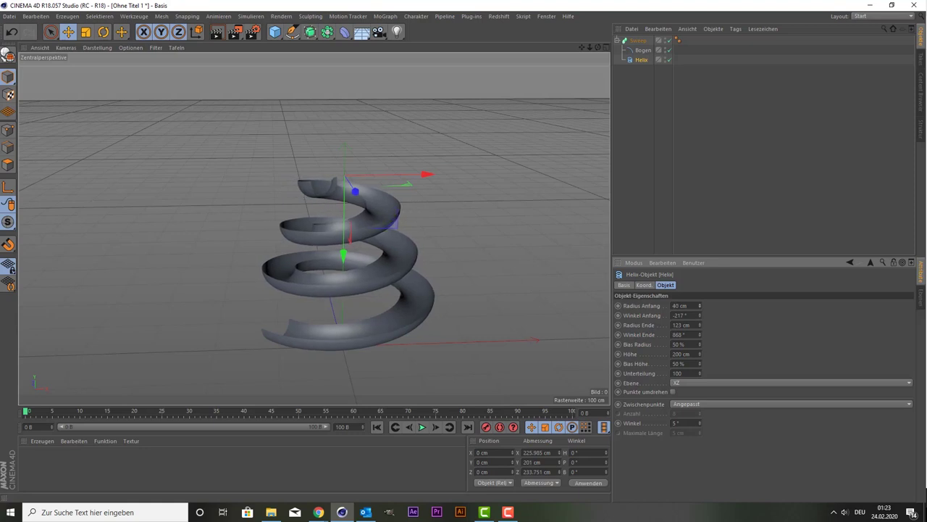
pyautogui.moveTo(699, 324); pyautogui.dragTo(699, 323)
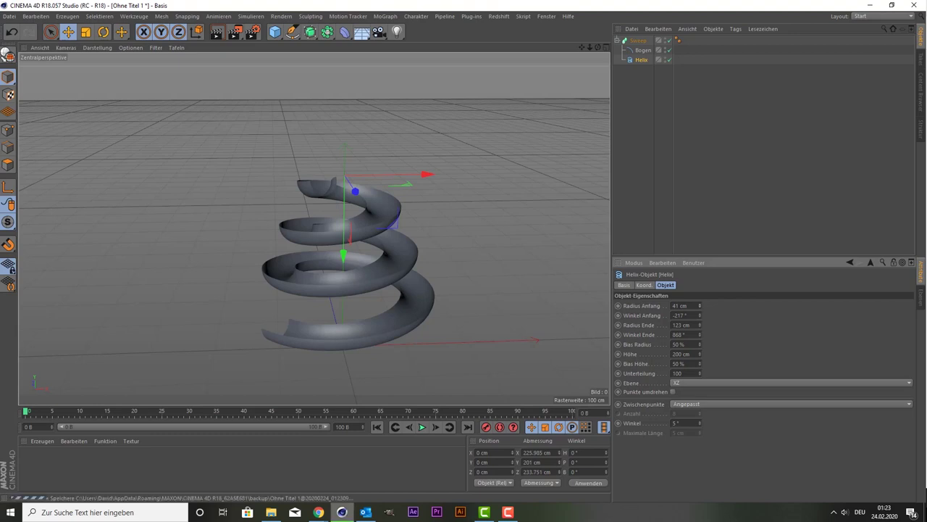
pyautogui.click(281, 34)
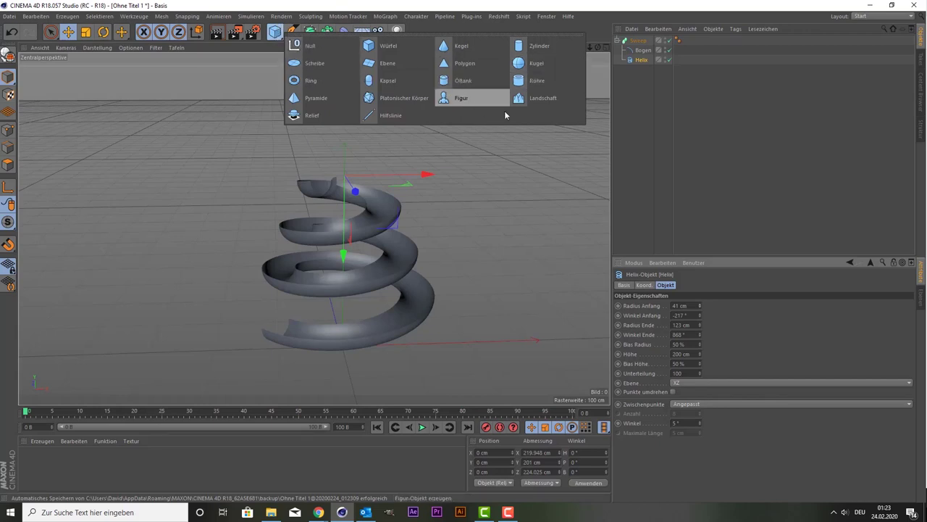
# Add a Kugel sphere, scale it to 21.1 cm radius and lift it to Y 270.721 cm
pyautogui.click(566, 66)
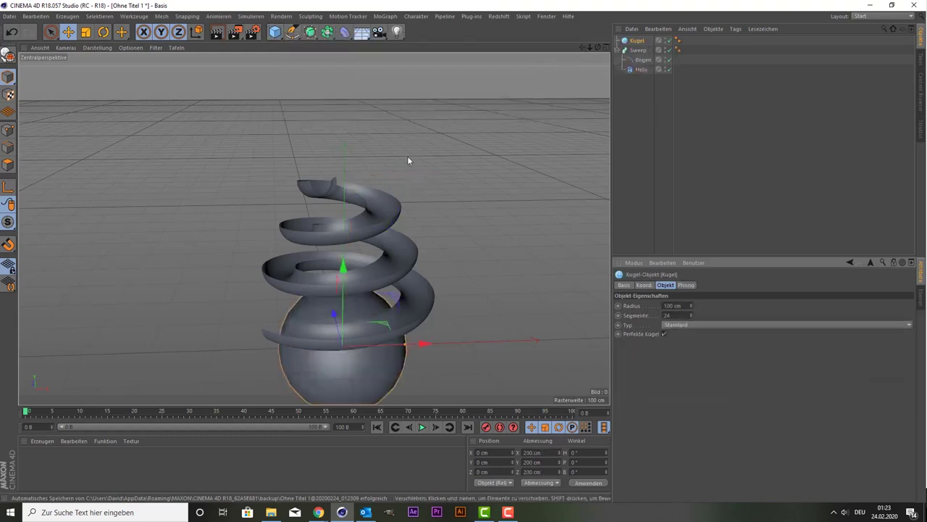
pyautogui.click(85, 34)
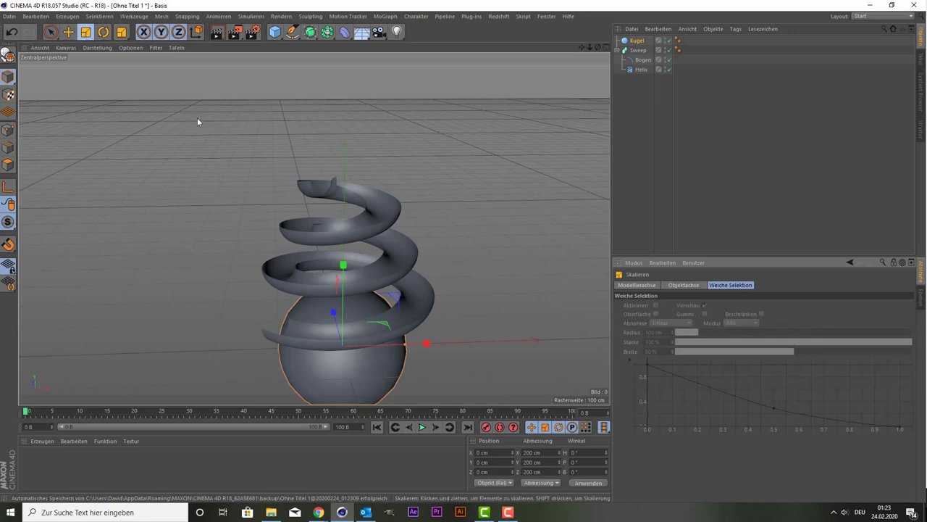
pyautogui.moveTo(281, 100); pyautogui.dragTo(192, 383)
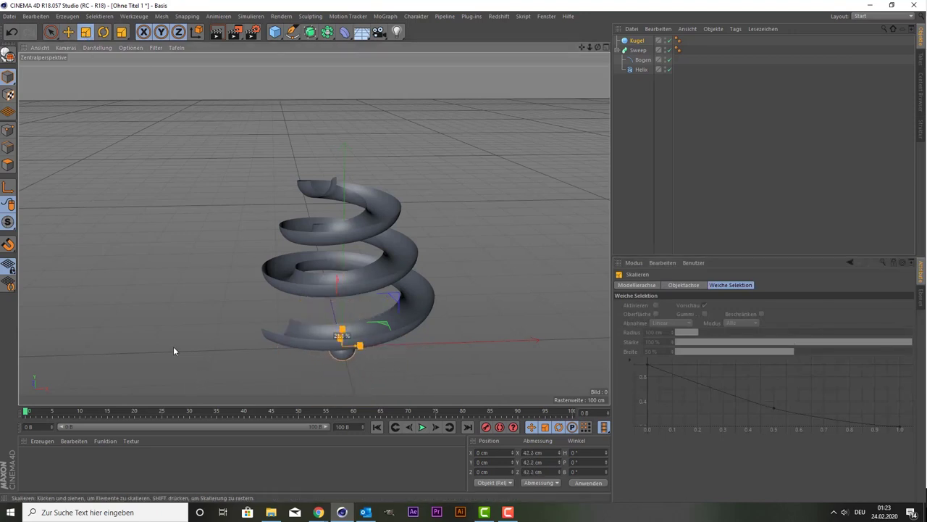
pyautogui.click(51, 32)
pyautogui.click(51, 33)
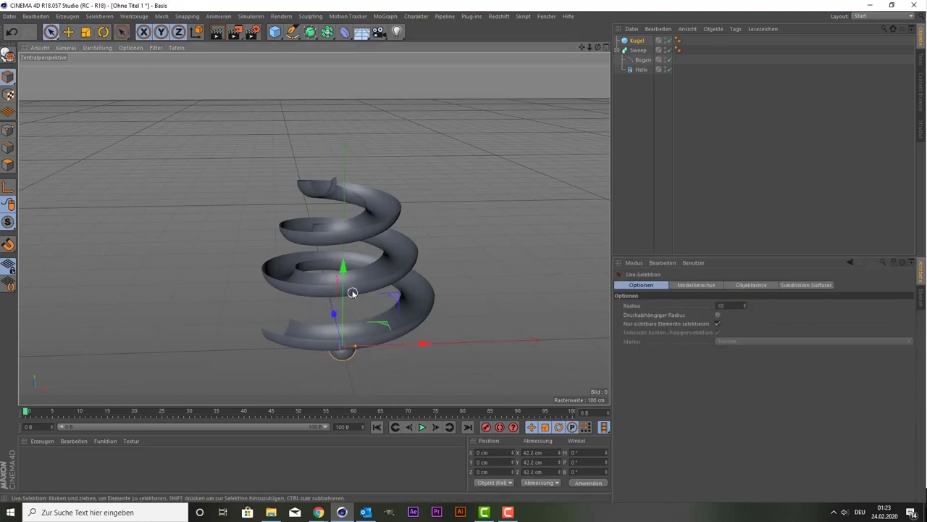
pyautogui.moveTo(343, 267)
pyautogui.mouseDown()
pyautogui.moveTo(338, 136)
pyautogui.moveTo(321, 140)
pyautogui.mouseUp()
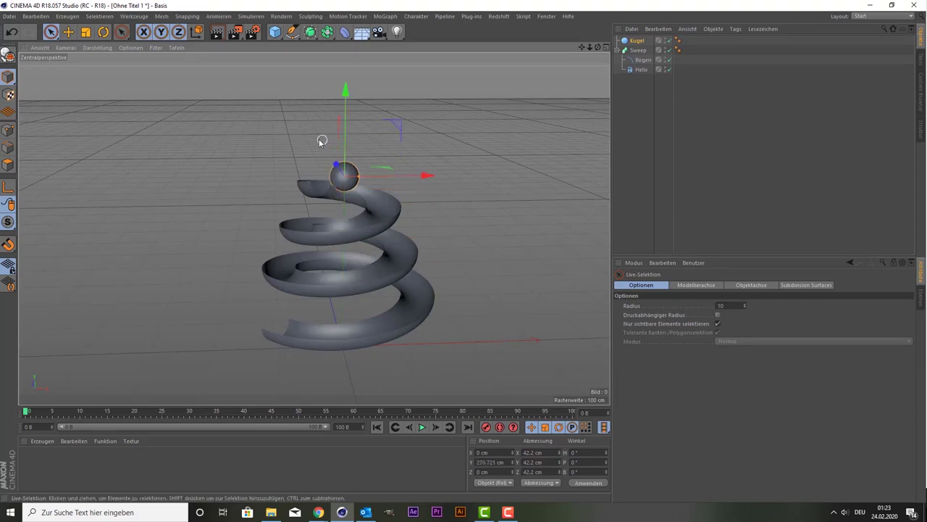
pyautogui.scroll(3, 321, 141)
pyautogui.scroll(3, 331, 164)
pyautogui.click(629, 88)
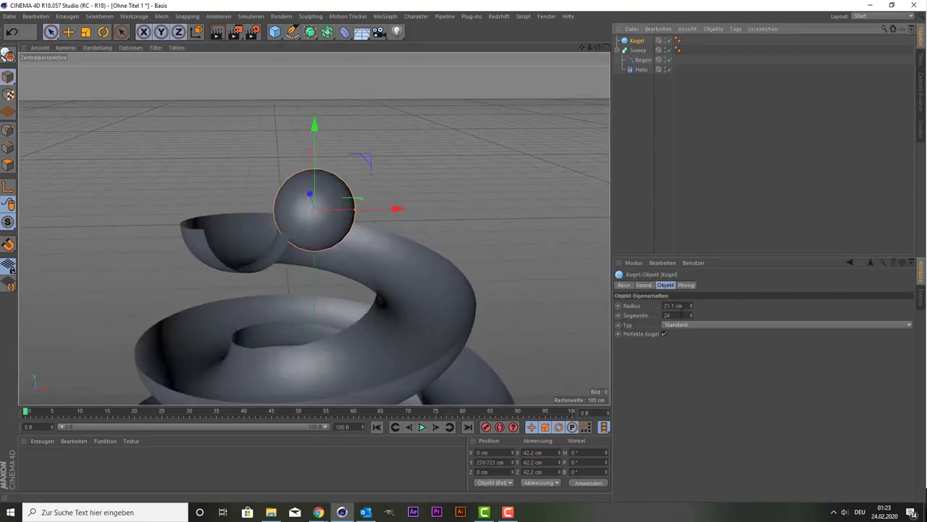
pyautogui.scroll(3, 323, 218)
pyautogui.scroll(3, 319, 200)
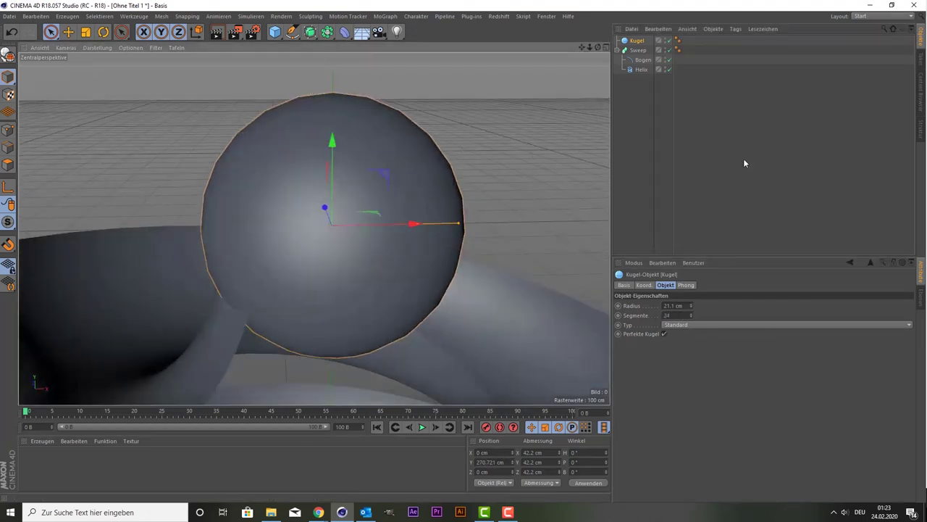
# Give the sphere 100 segments for a smoother surface
pyautogui.press('0')
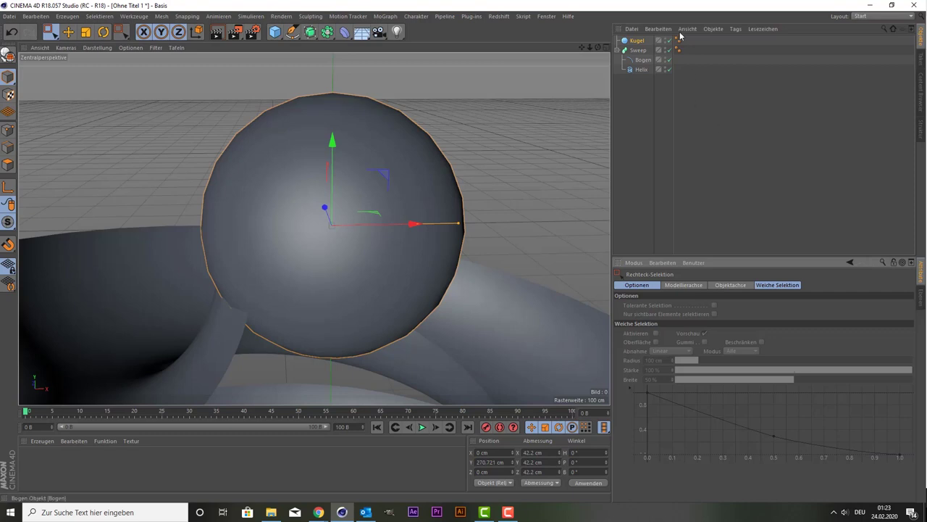
pyautogui.click(638, 41)
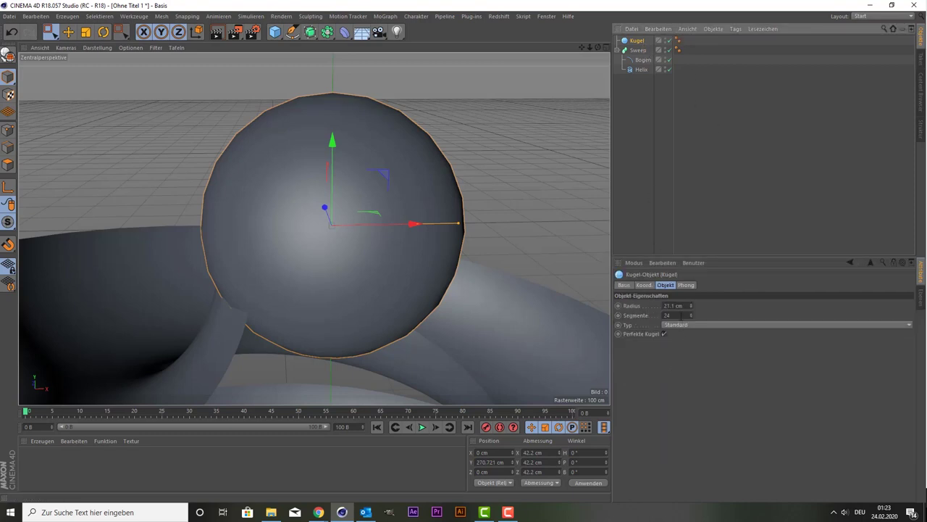
pyautogui.click(682, 316)
pyautogui.write('100')
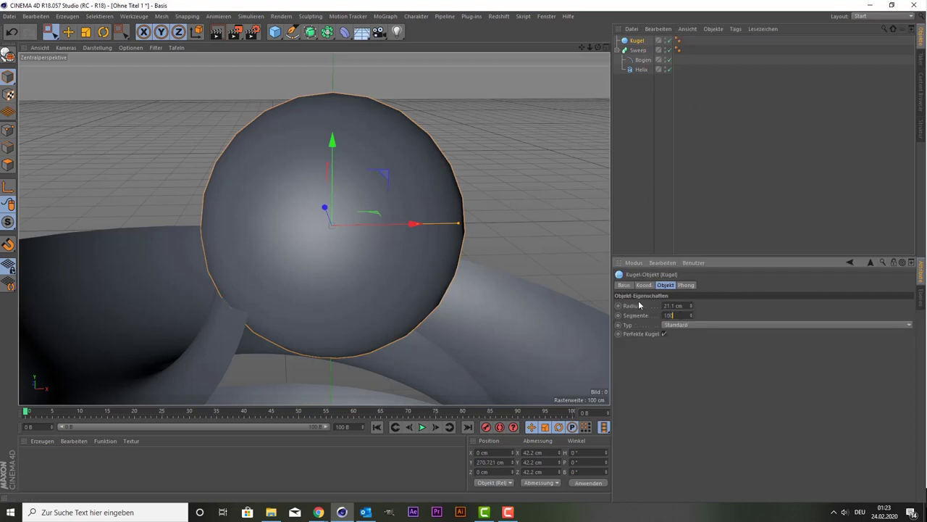
pyautogui.press('Return')
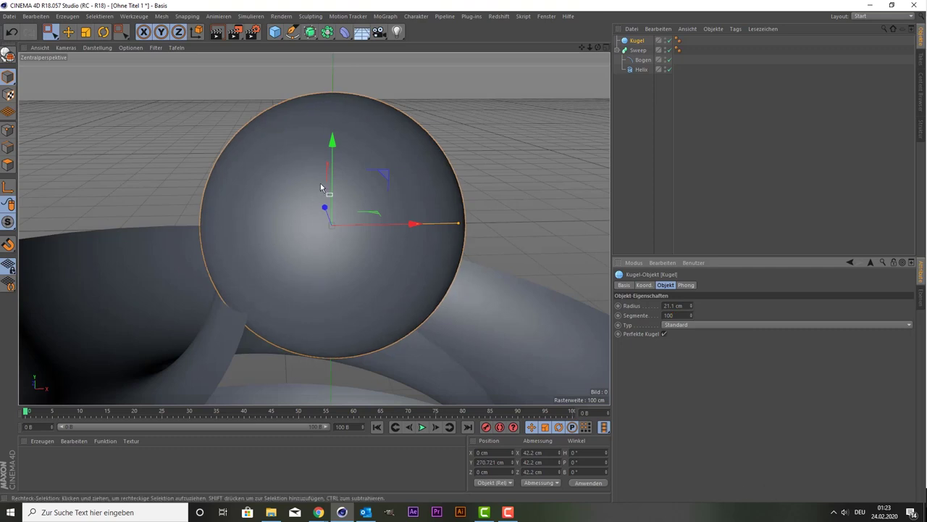
pyautogui.scroll(-3, 318, 182)
pyautogui.scroll(-2, 239, 101)
pyautogui.scroll(1, 184, 138)
pyautogui.scroll(2, 181, 140)
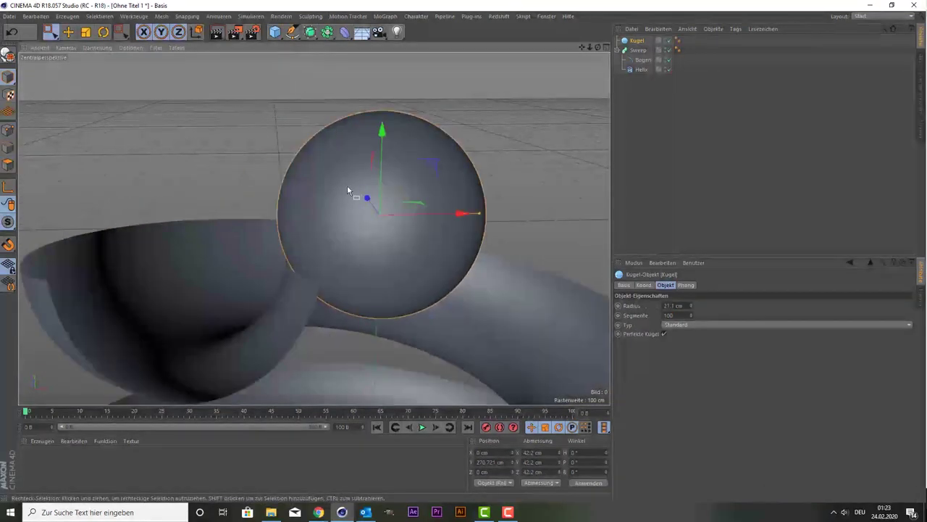
pyautogui.scroll(-2, 340, 187)
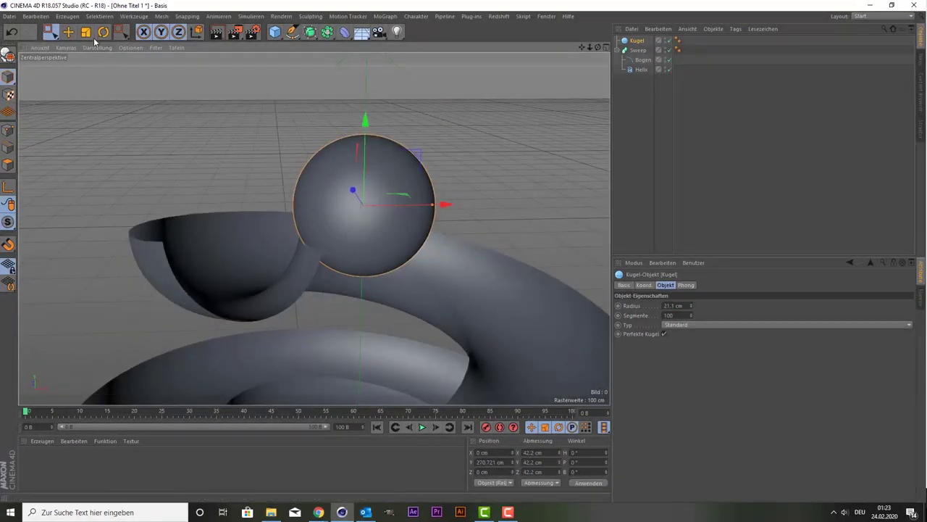
# Halve the sphere's size and seat it in the ramp's top cup at X -39.757, Y 256.926 cm
pyautogui.press('t')
pyautogui.moveTo(132, 74); pyautogui.dragTo(93, 293)
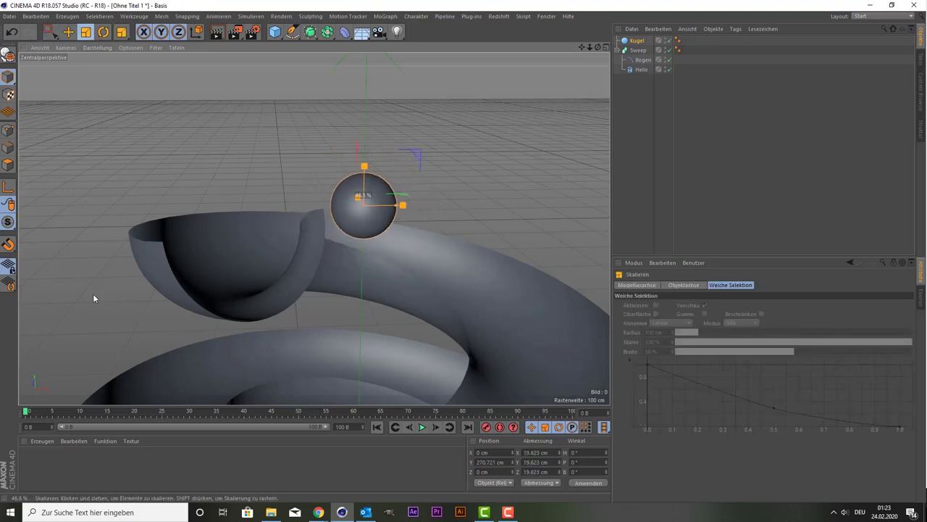
pyautogui.click(49, 32)
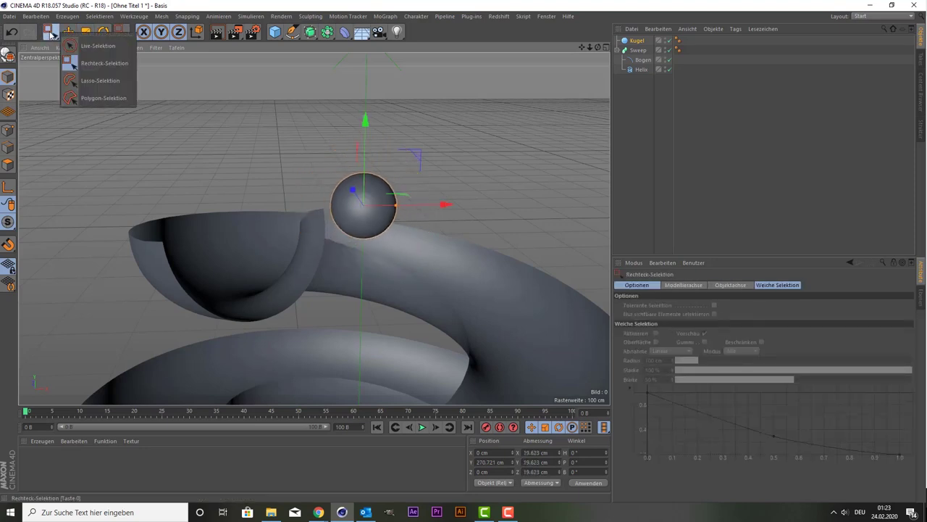
pyautogui.click(94, 46)
pyautogui.moveTo(439, 206); pyautogui.dragTo(287, 220)
pyautogui.moveTo(230, 119); pyautogui.dragTo(231, 207)
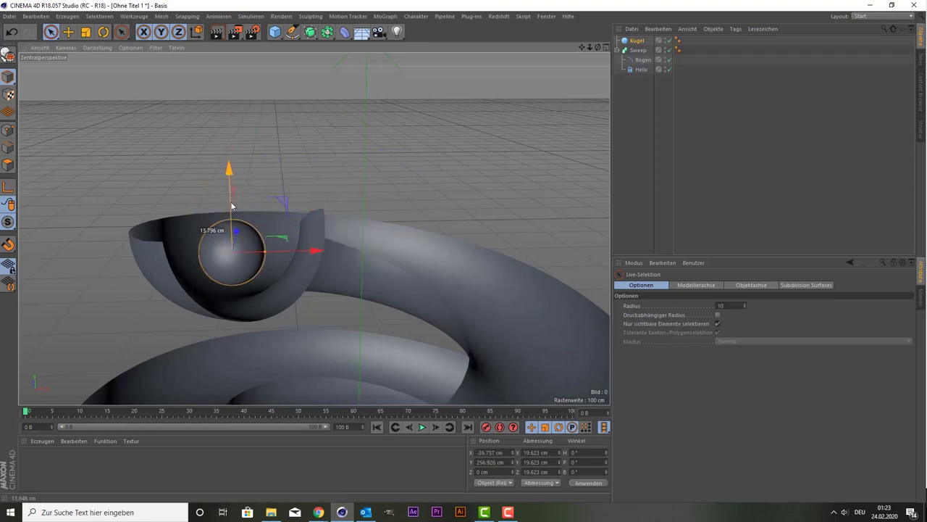
pyautogui.scroll(-2, 332, 155)
pyautogui.scroll(-2, 333, 155)
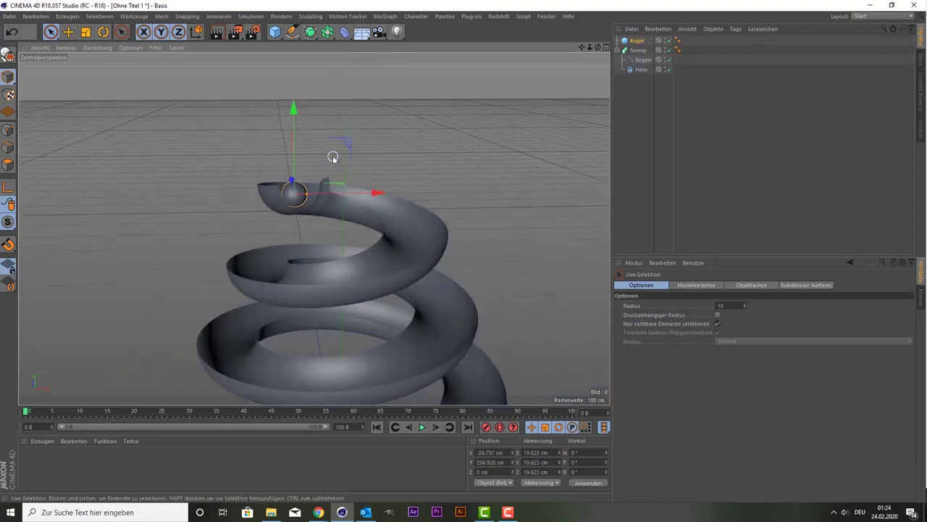
pyautogui.scroll(2, 332, 157)
pyautogui.scroll(2, 333, 157)
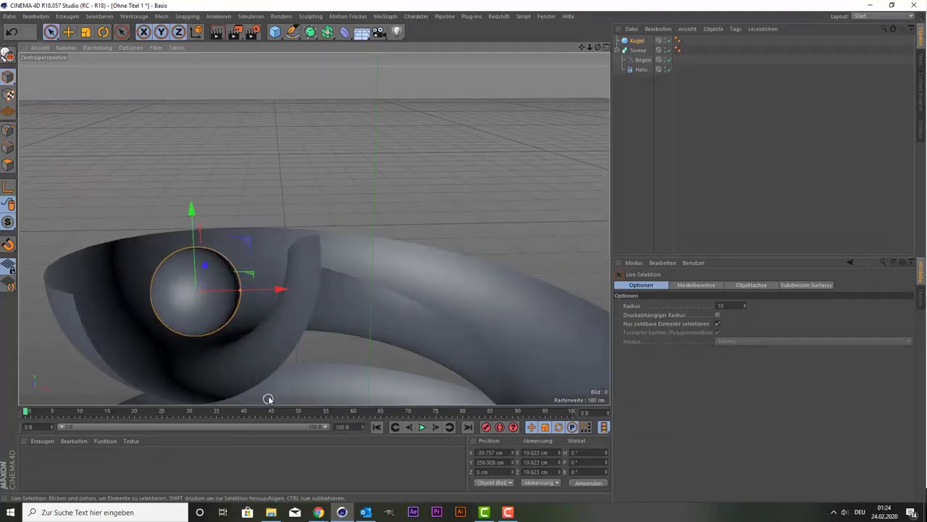
# Add a Rigid Body simulation tag to the sphere (Kugel)
pyautogui.click(639, 42)
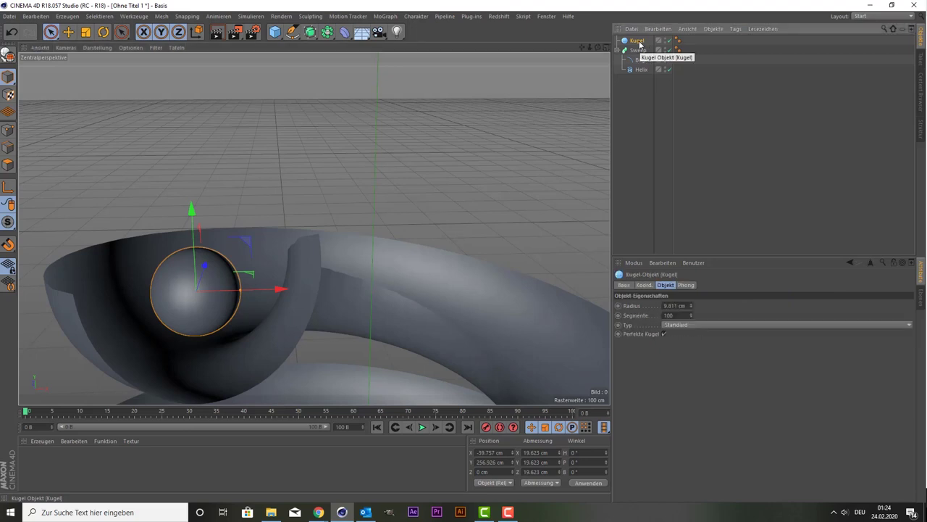
pyautogui.rightClick(639, 44)
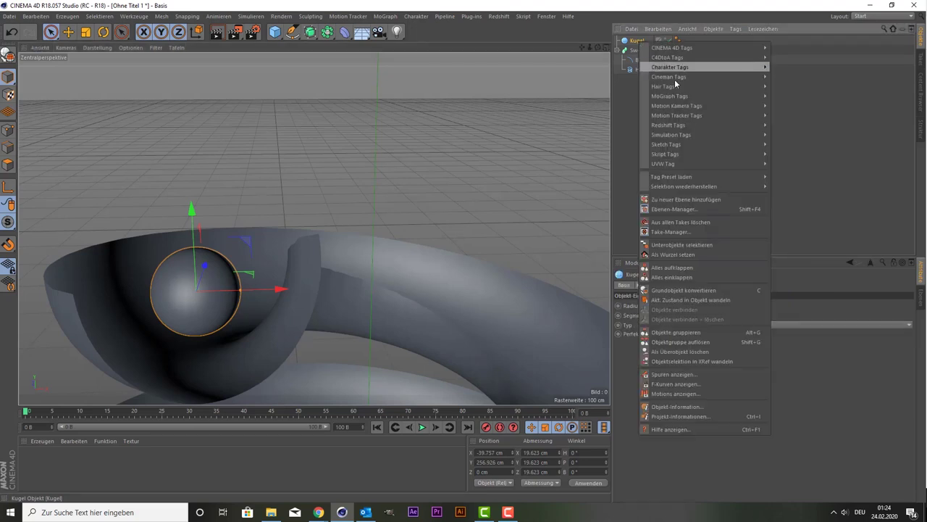
pyautogui.moveTo(671, 134)
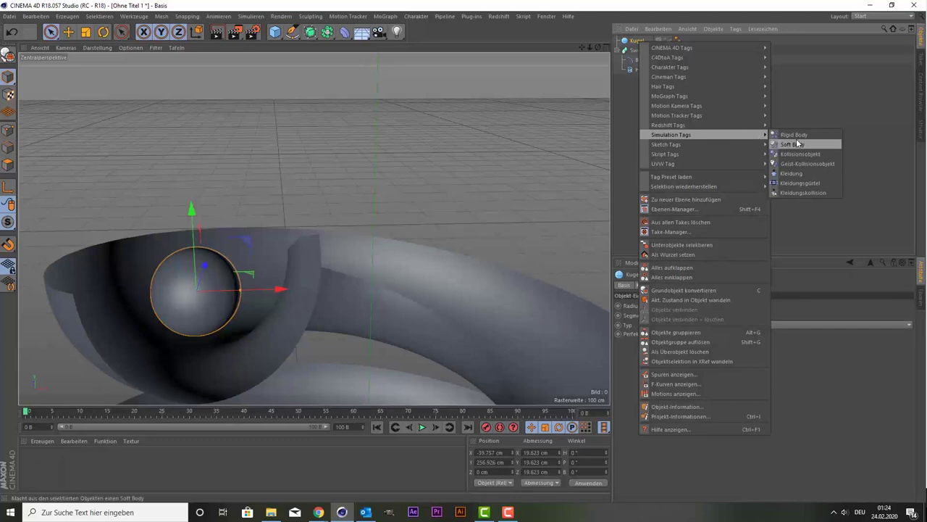
pyautogui.click(809, 143)
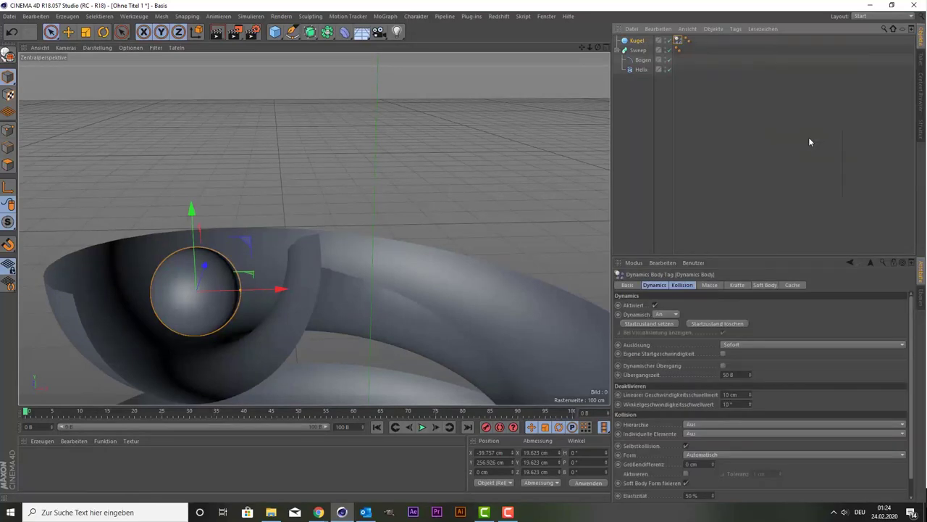
# Add a Kollisionsobjekt simulation tag to the spiral Sweep ramp
pyautogui.click(646, 50)
pyautogui.rightClick(647, 52)
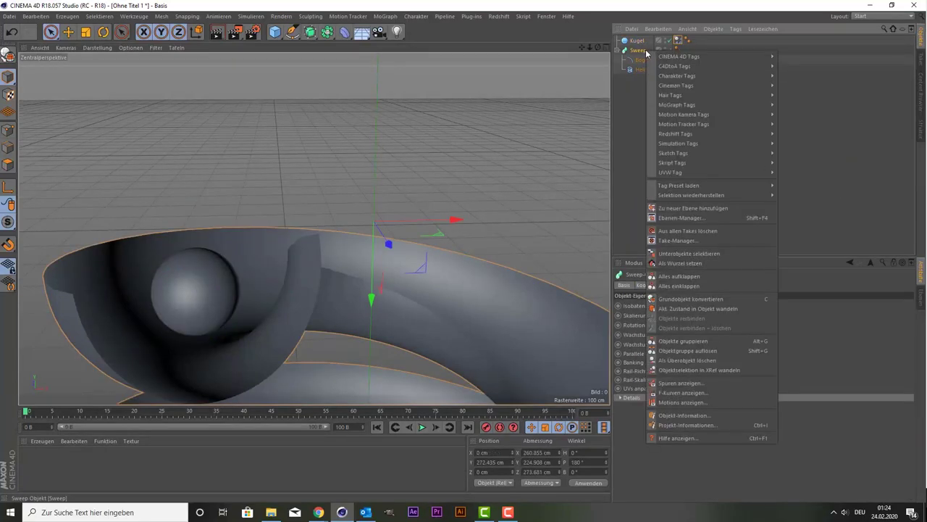
pyautogui.moveTo(679, 143)
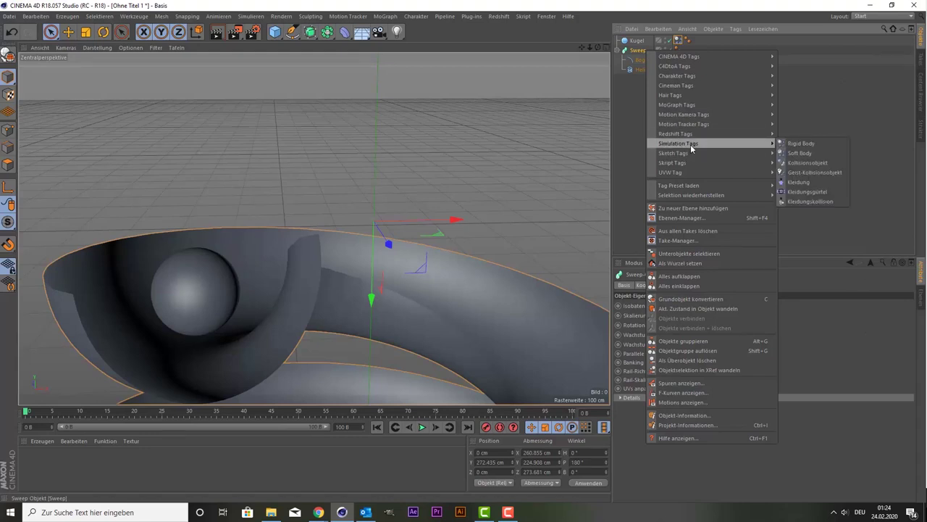
pyautogui.click(812, 163)
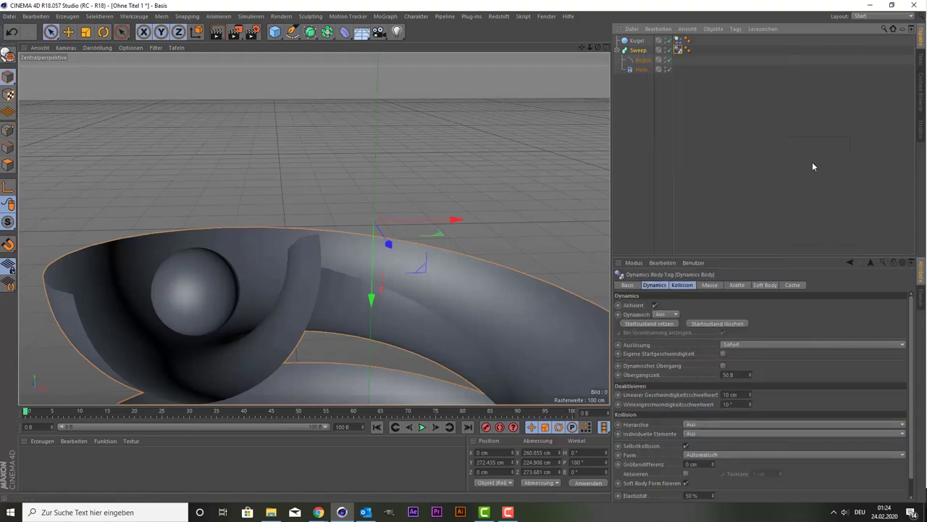
pyautogui.keyDown('alt'); pyautogui.moveTo(397, 128); pyautogui.dragTo(362, 169); pyautogui.keyUp('alt')
pyautogui.scroll(-2, 362, 168)
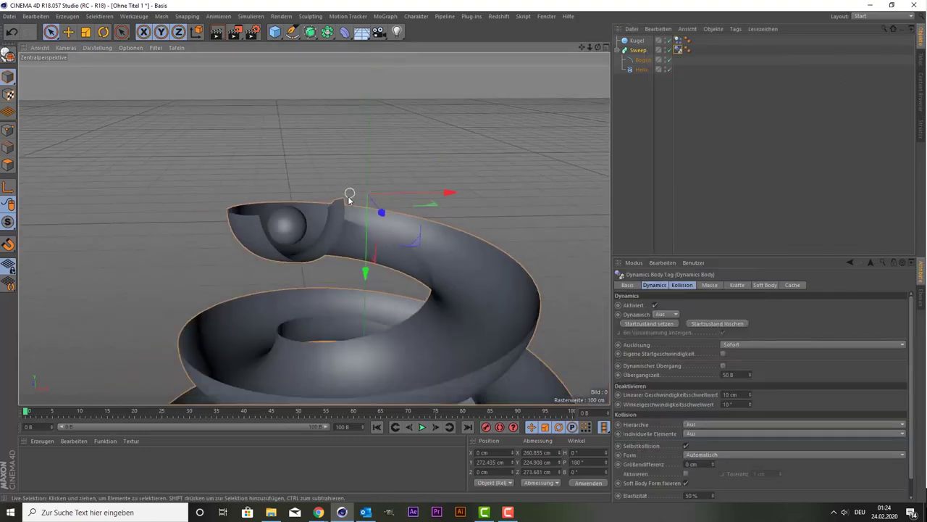
pyautogui.scroll(-2, 366, 171)
pyautogui.scroll(-2, 369, 173)
pyautogui.scroll(-1, 374, 176)
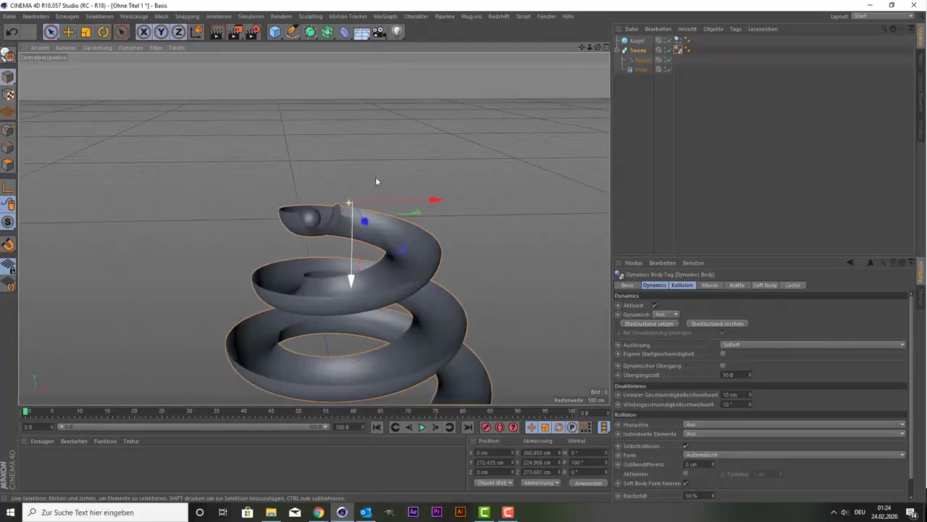
pyautogui.click(638, 41)
pyautogui.click(637, 50)
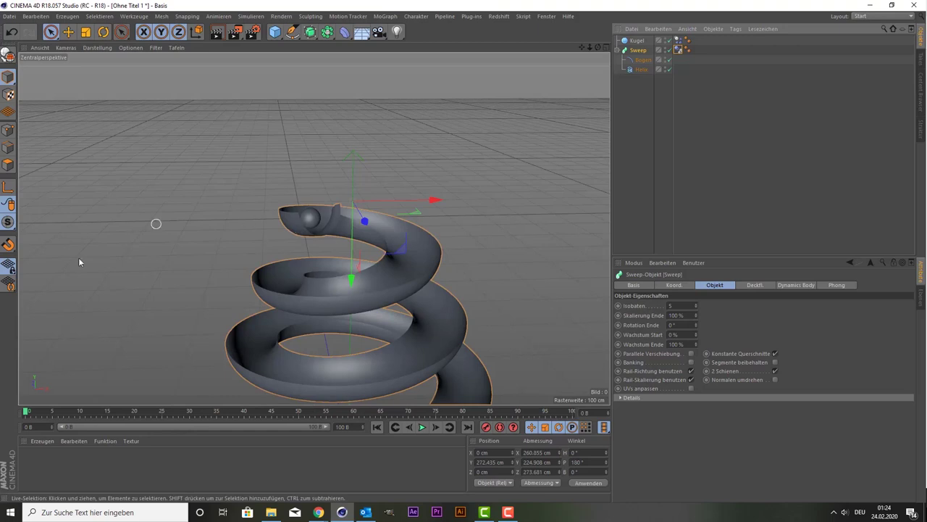
# Test-play the simulation briefly, then rewind the playhead to frame 0
pyautogui.click(423, 428)
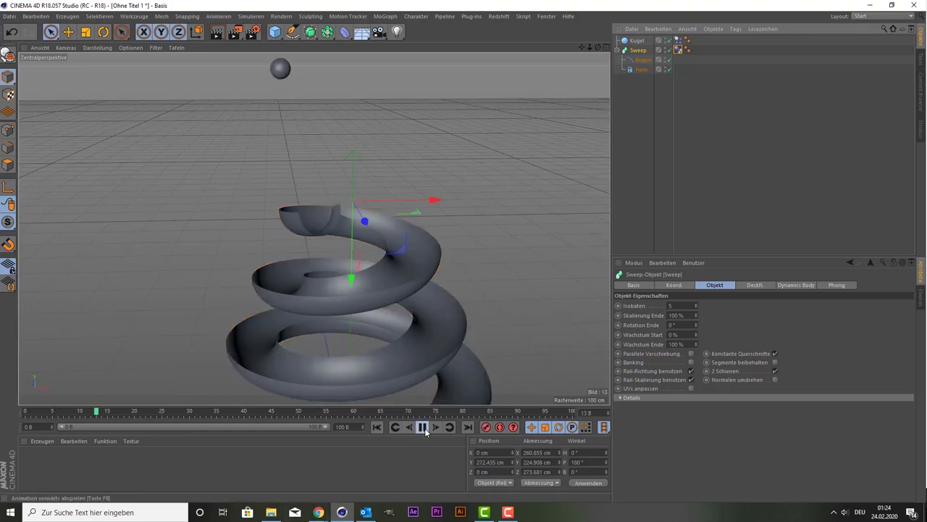
pyautogui.click(422, 428)
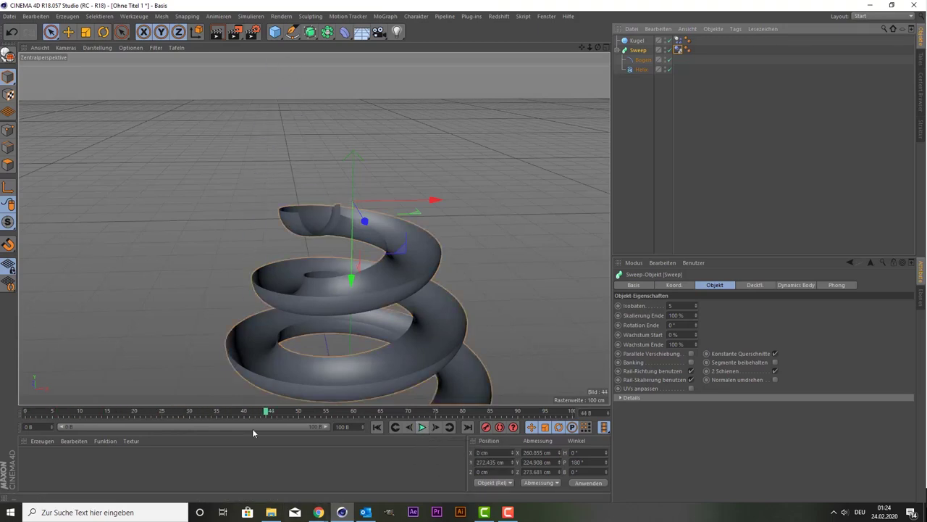
pyautogui.click(46, 412)
pyautogui.moveTo(47, 413); pyautogui.dragTo(25, 412)
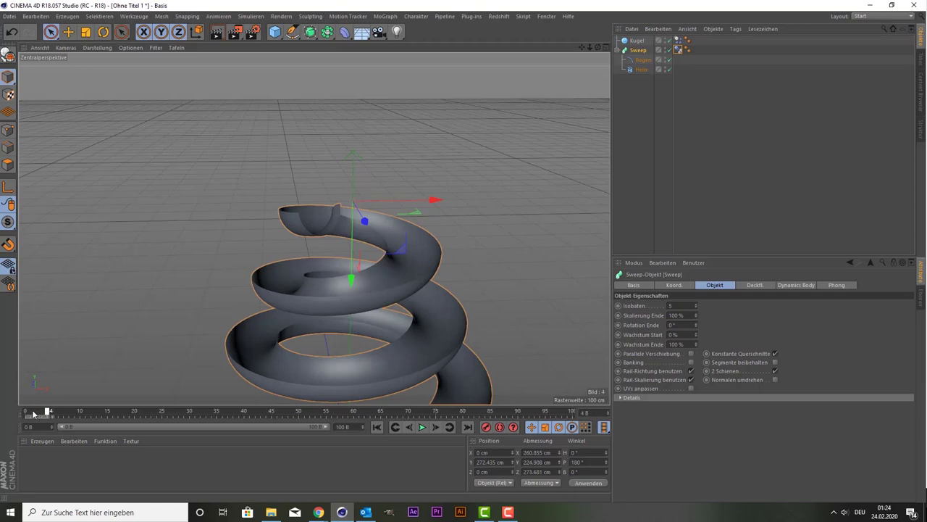
# Undo the last change on the Sweep's dynamics tag, replay, and rewind to frame 0
pyautogui.click(678, 50)
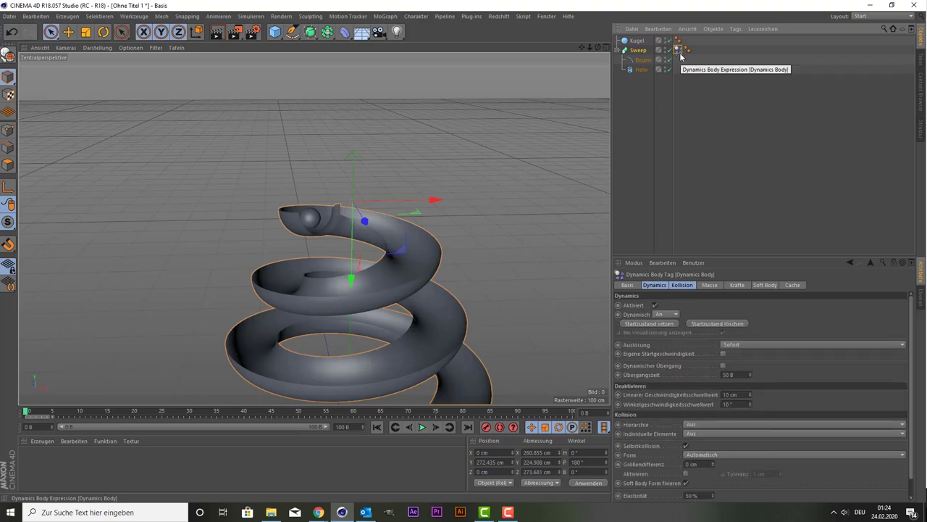
pyautogui.hotkey('ctrl', 'z')
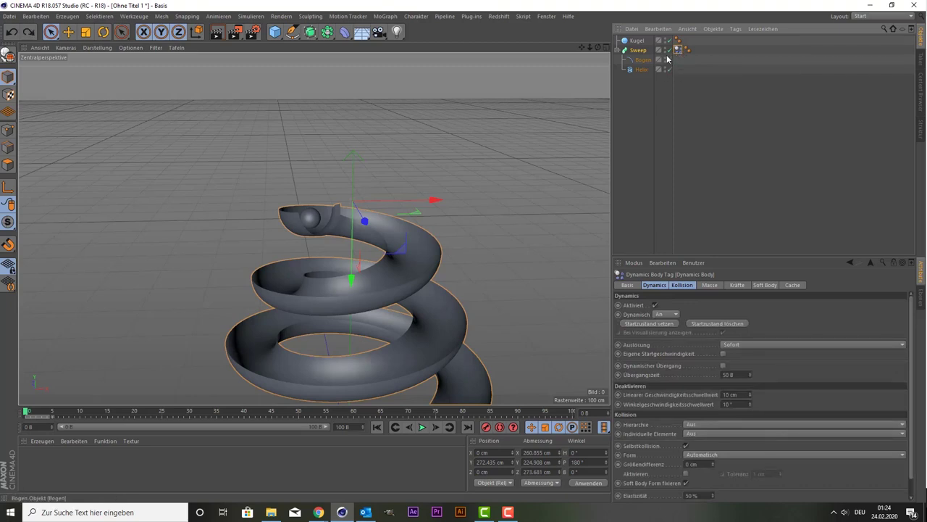
pyautogui.click(667, 107)
pyautogui.click(677, 49)
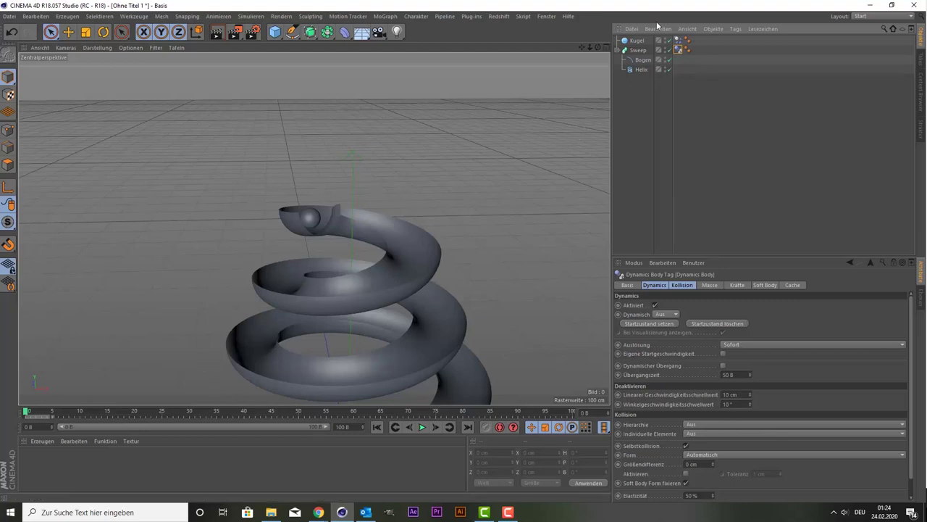
pyautogui.scroll(3, 316, 226)
pyautogui.scroll(3, 321, 225)
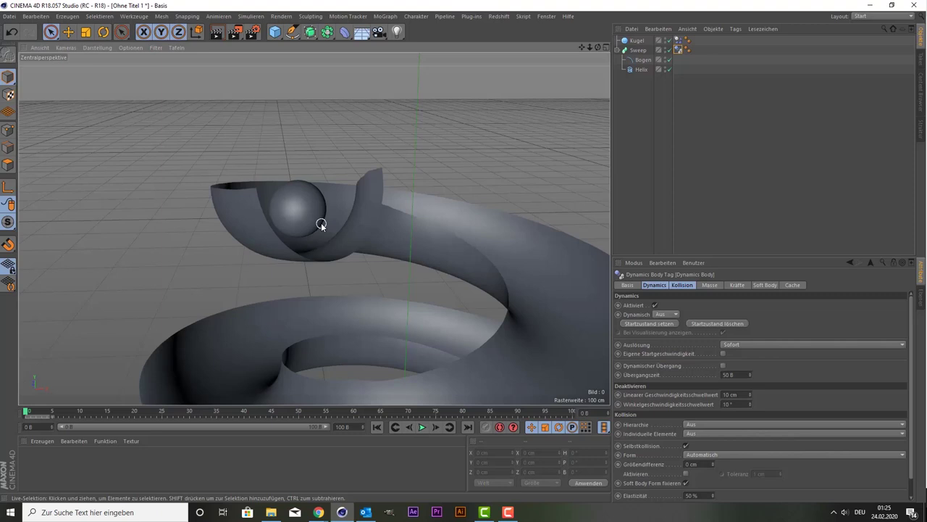
pyautogui.click(423, 430)
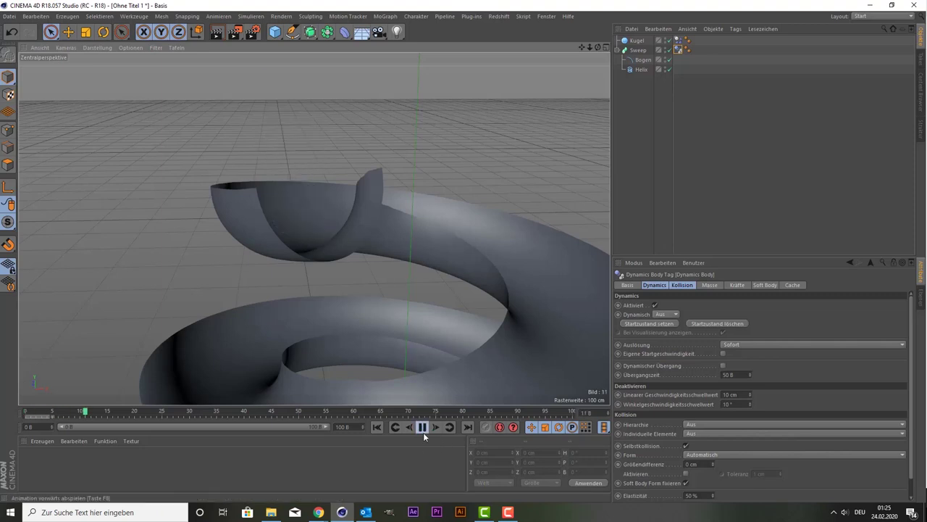
pyautogui.click(423, 430)
pyautogui.click(25, 413)
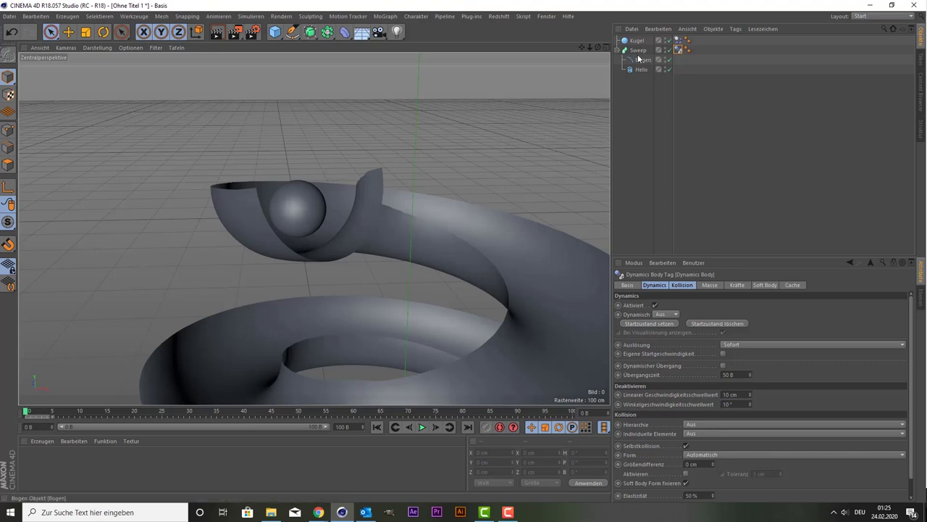
# Set the Sweep tag's soft body mode to Polygone/Linien and play the simulation
pyautogui.click(679, 49)
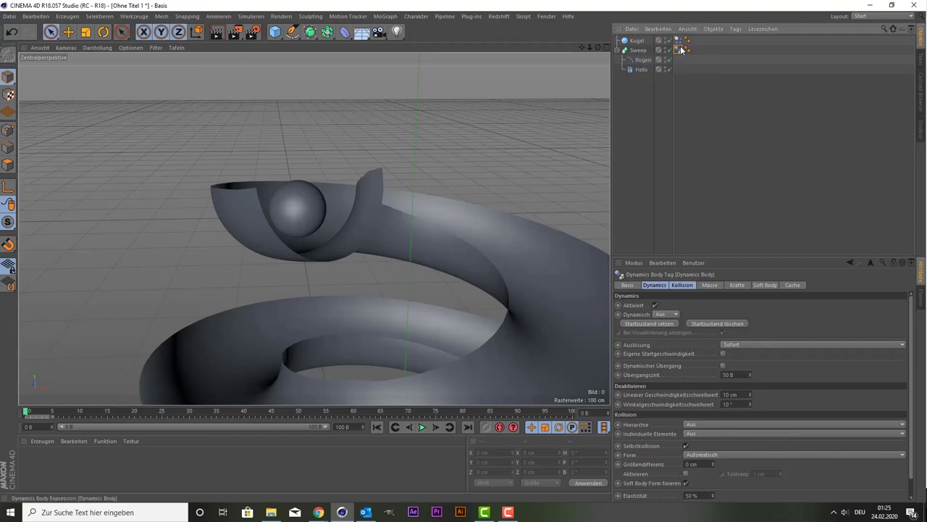
pyautogui.click(764, 285)
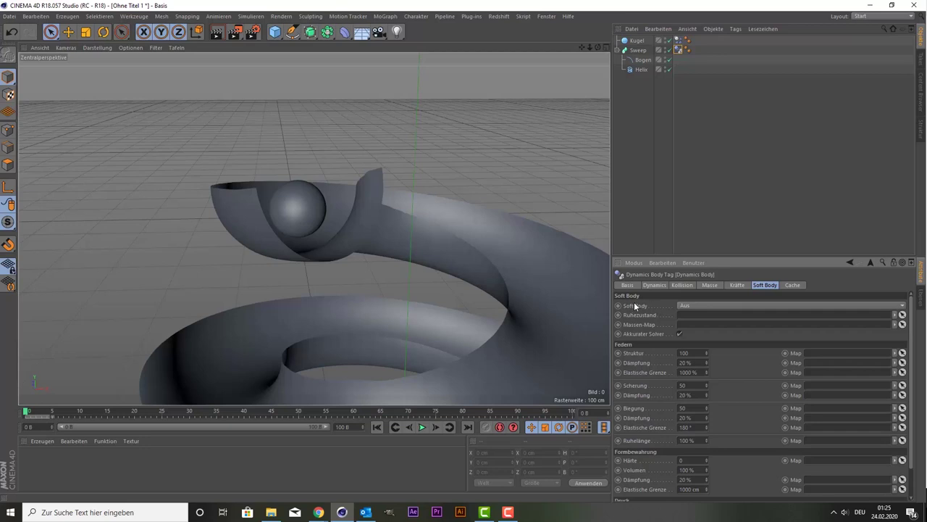
pyautogui.click(686, 305)
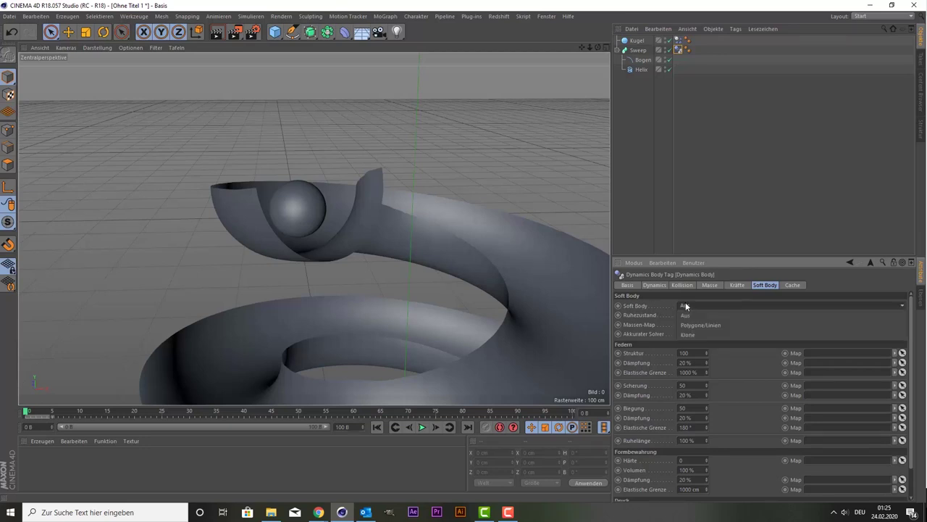
pyautogui.click(723, 326)
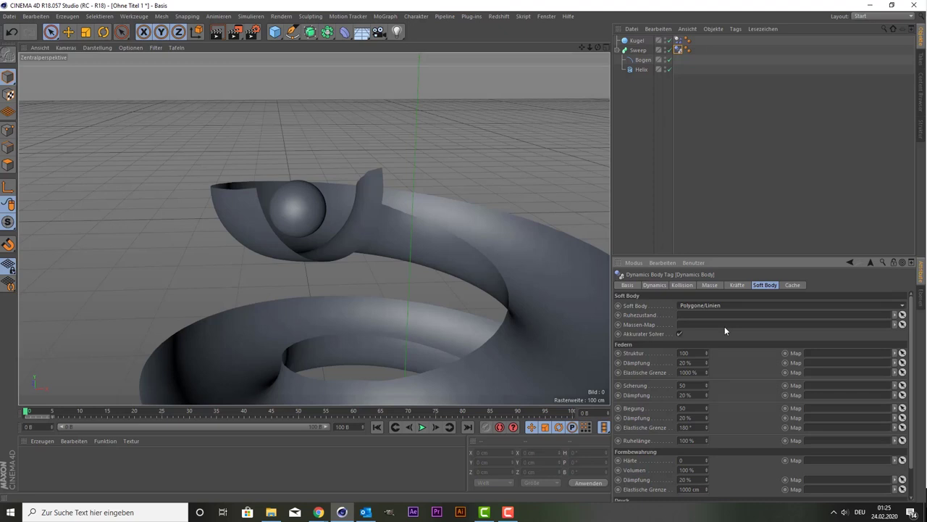
pyautogui.scroll(-5, 204, 344)
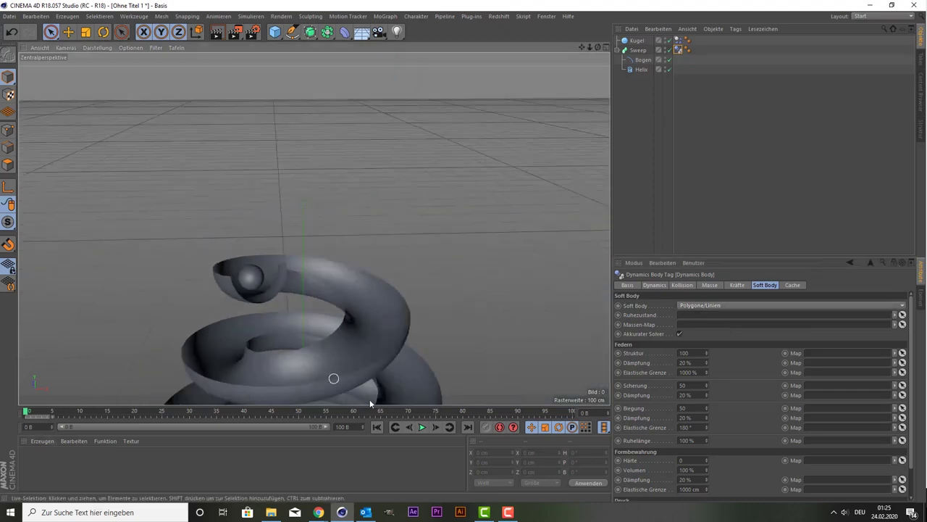
pyautogui.click(422, 428)
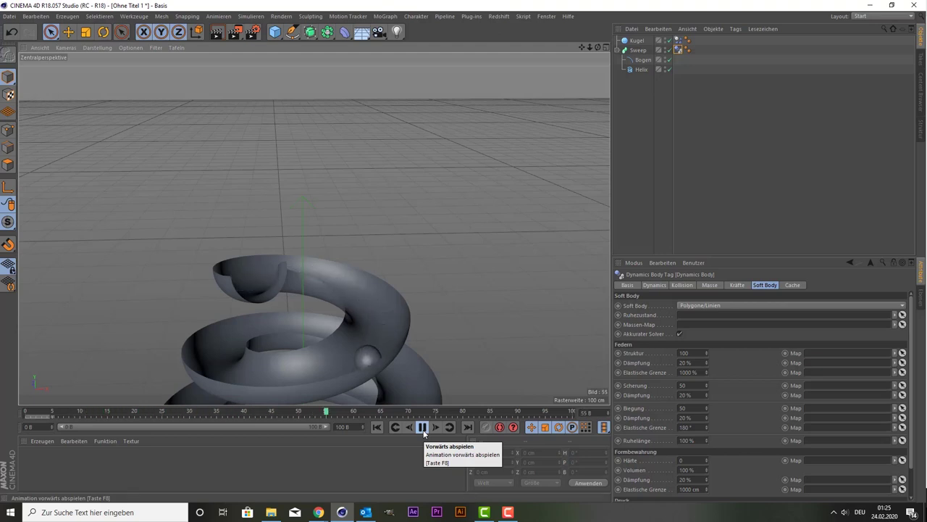
# Extend the animation to 500 frames and play it to watch the sphere roll off the ramp
pyautogui.scroll(-3, 298, 358)
pyautogui.scroll(-2, 298, 357)
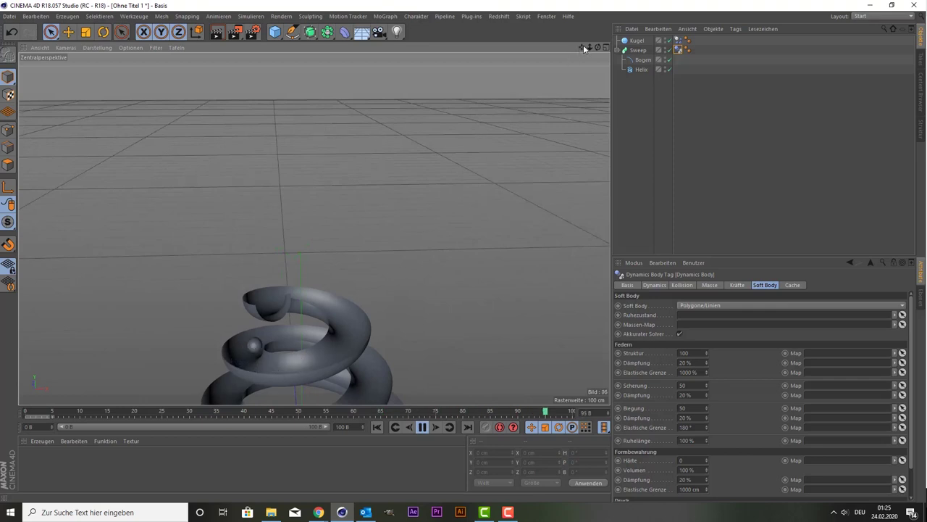
pyautogui.moveTo(581, 47)
pyautogui.mouseDown()
pyautogui.moveTo(313, 229)
pyautogui.moveTo(274, 317)
pyautogui.mouseUp()
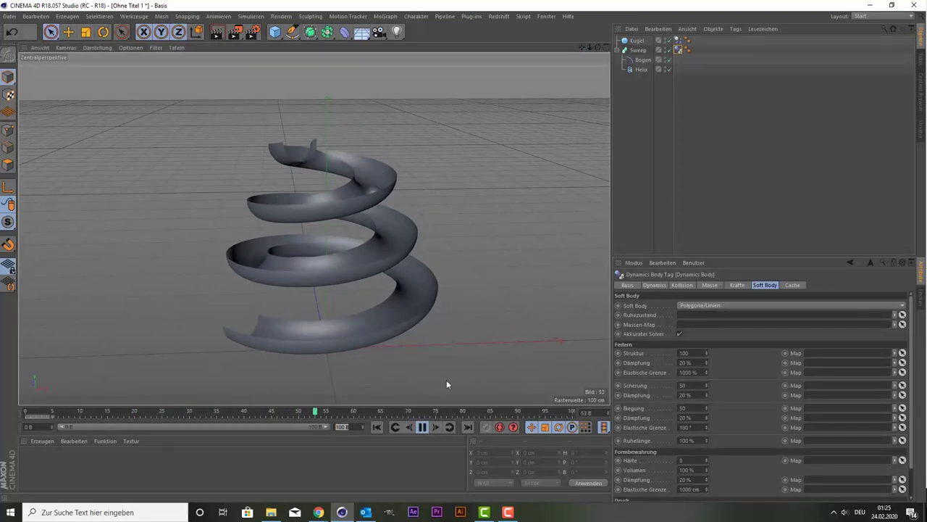
pyautogui.write('500')
pyautogui.click(302, 475)
pyautogui.moveTo(122, 429); pyautogui.dragTo(364, 426)
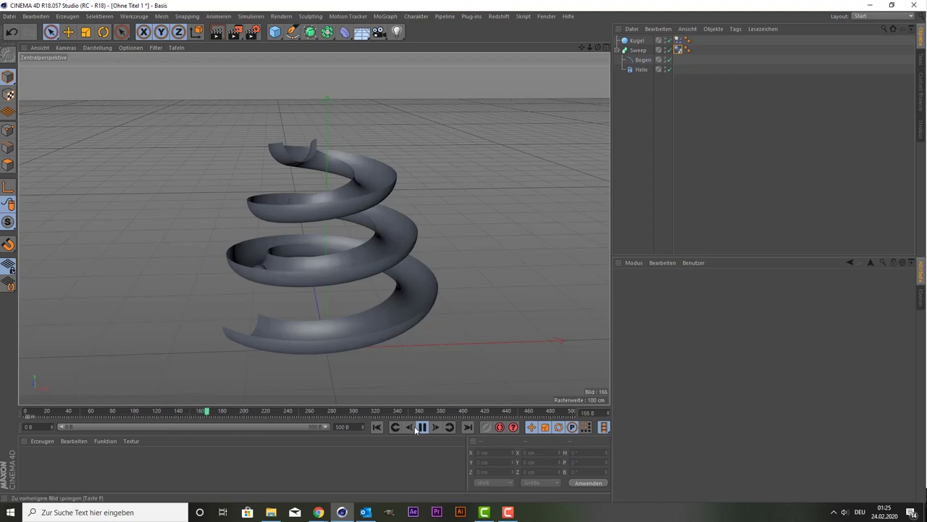
pyautogui.press('F8')
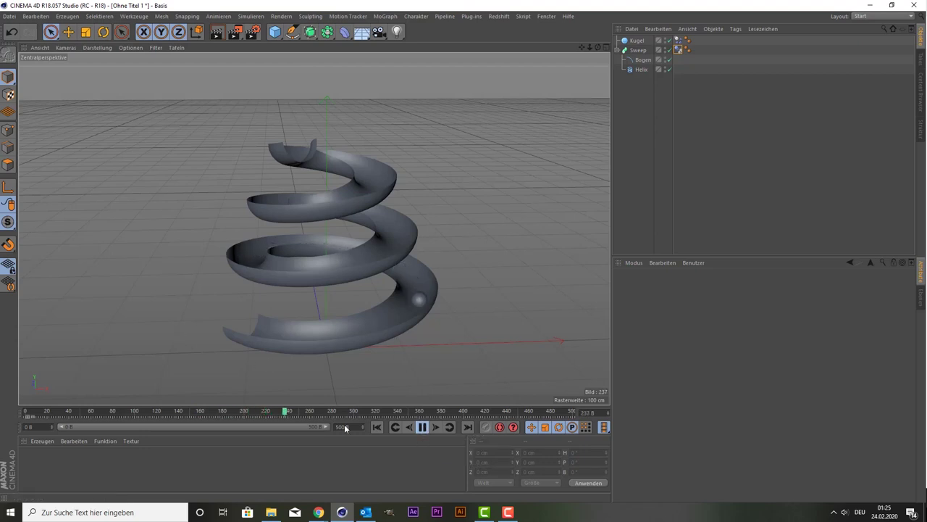
pyautogui.click(423, 429)
# Add a plane (Ebene) and scale it to about 1087 cm square as a floor
pyautogui.click(280, 38)
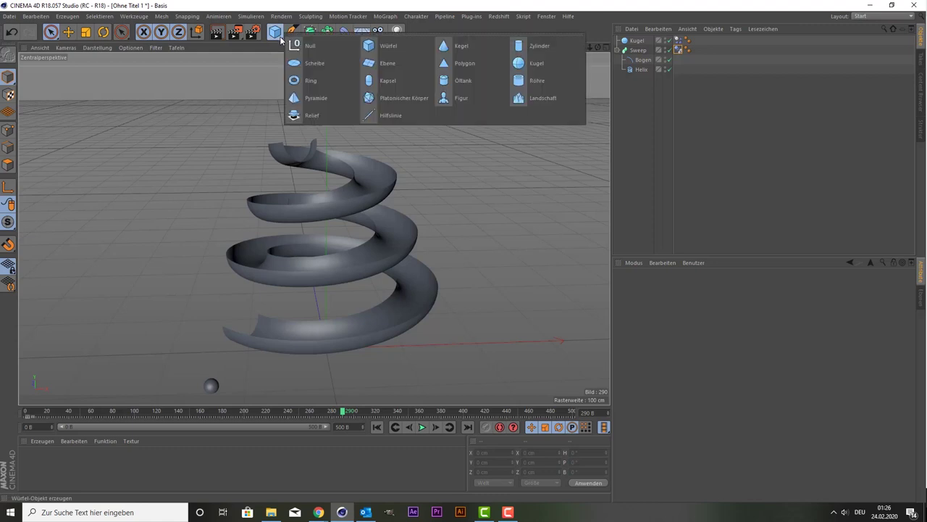
pyautogui.click(421, 65)
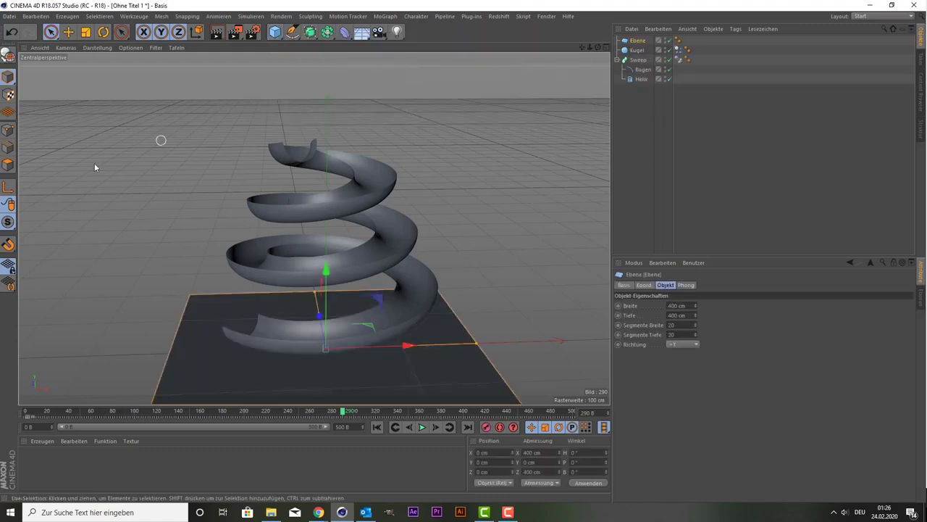
pyautogui.click(85, 32)
pyautogui.moveTo(120, 155)
pyautogui.mouseDown()
pyautogui.moveTo(217, 155)
pyautogui.moveTo(117, 156)
pyautogui.mouseUp()
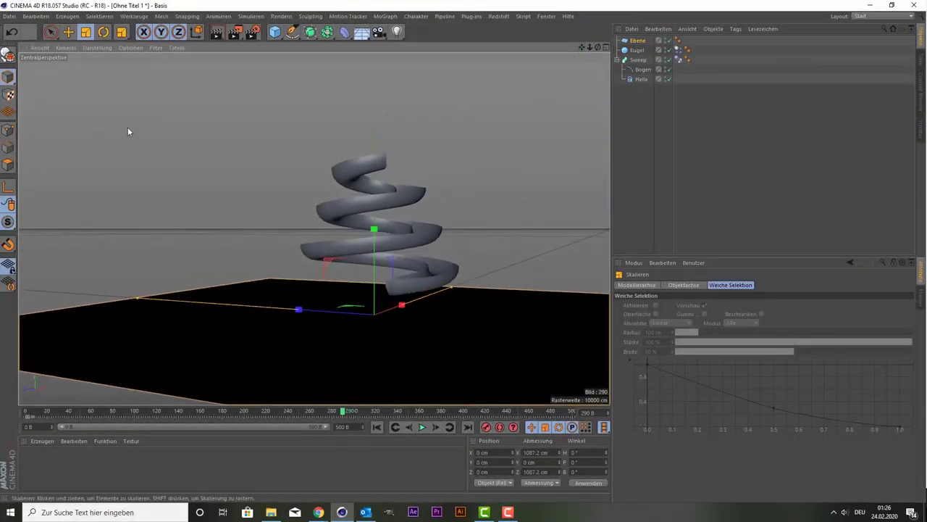
# Raise the floor plane to Y 21.713 cm under the spiral ramp
pyautogui.click(51, 32)
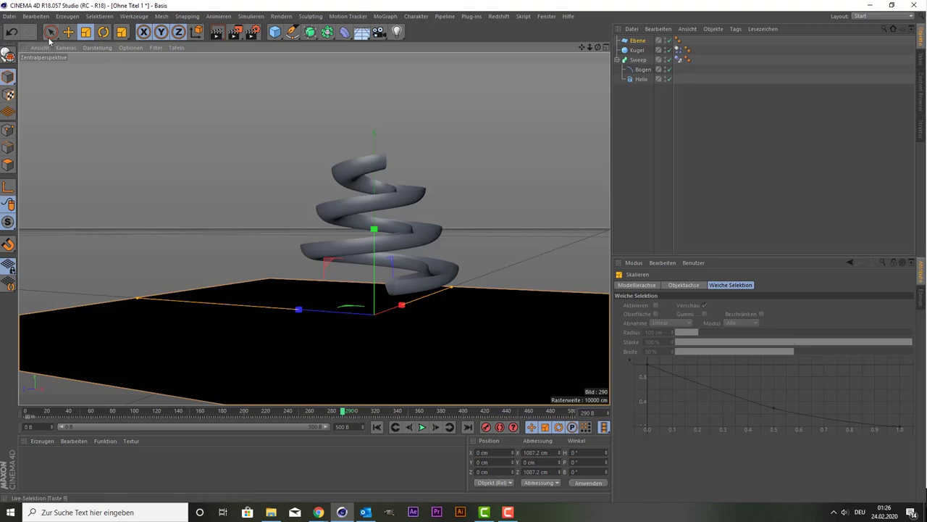
pyautogui.click(397, 256)
pyautogui.click(355, 290)
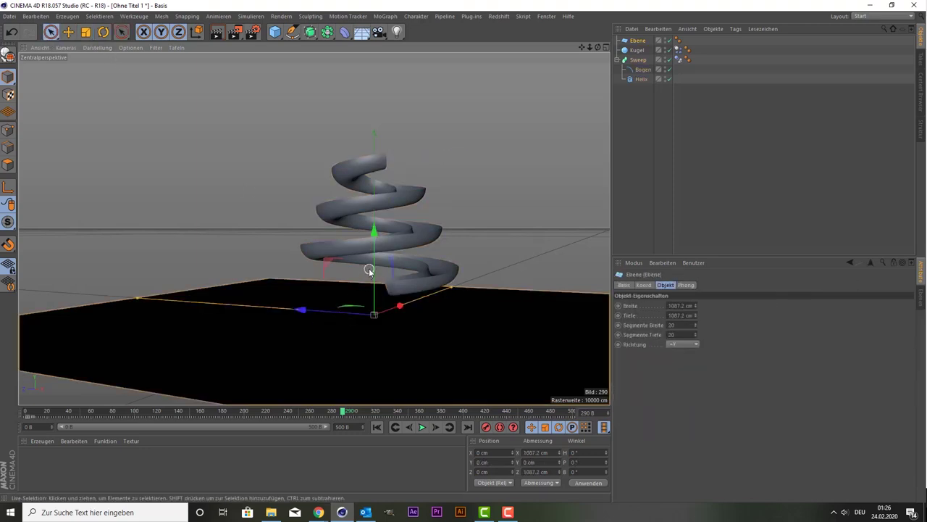
pyautogui.moveTo(373, 267); pyautogui.dragTo(375, 259)
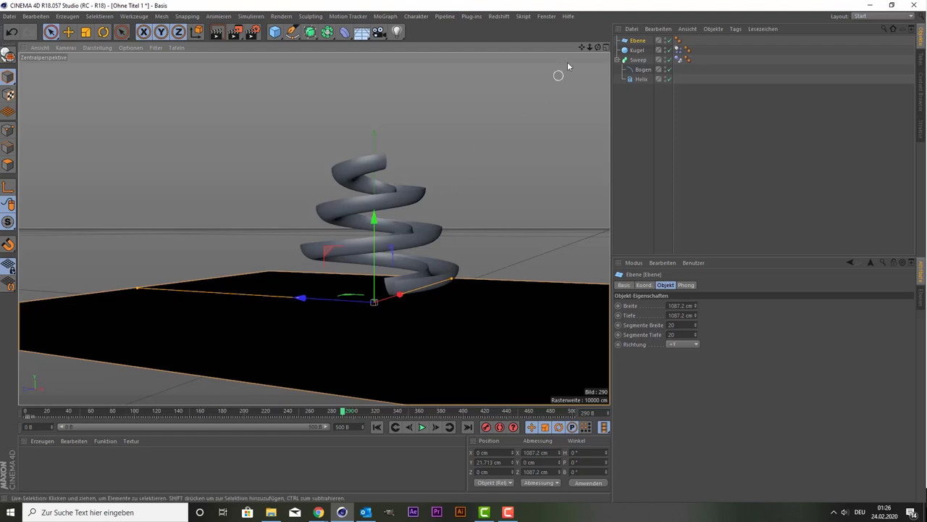
pyautogui.keyDown('alt'); pyautogui.moveTo(369, 327); pyautogui.dragTo(315, 223); pyautogui.keyUp('alt')
pyautogui.moveTo(582, 48); pyautogui.dragTo(334, 281)
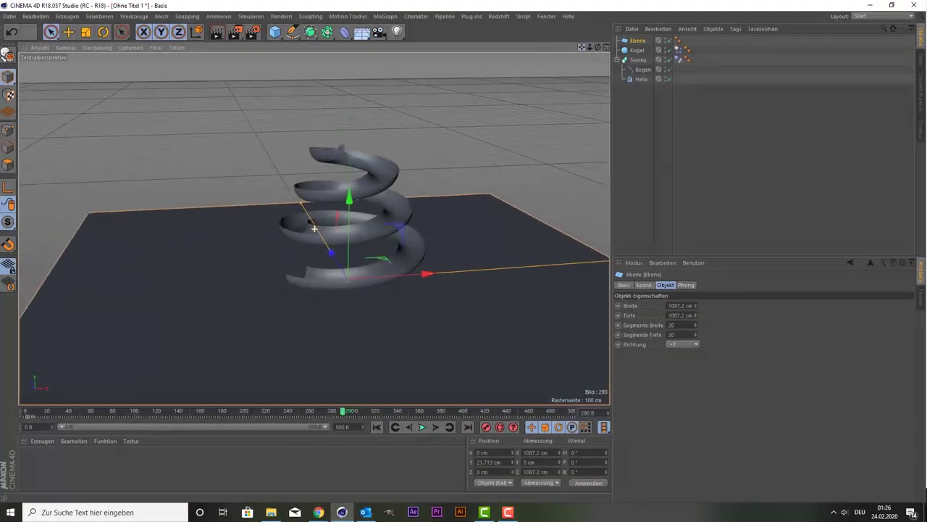
pyautogui.scroll(3, 334, 281)
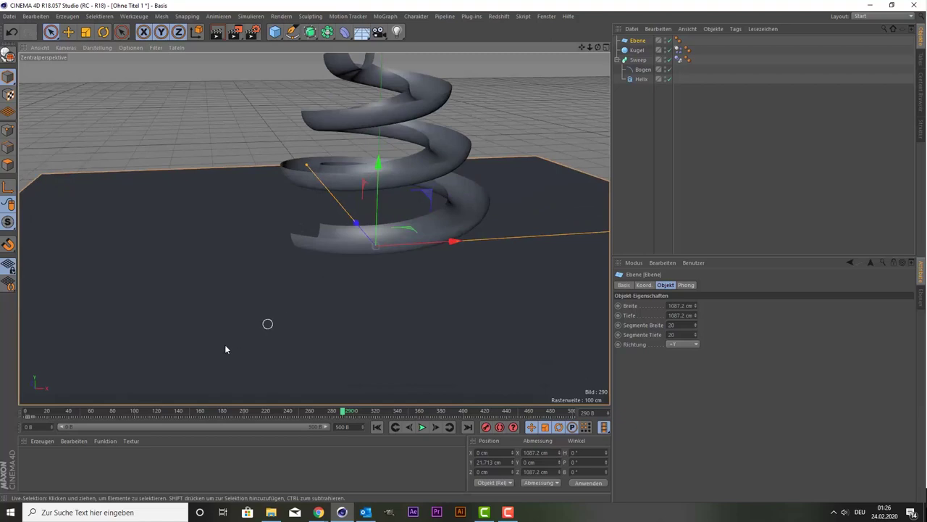
# Give the floor plane a Kollisionsobjekt tag and replay the simulation from frame 0
pyautogui.rightClick(645, 40)
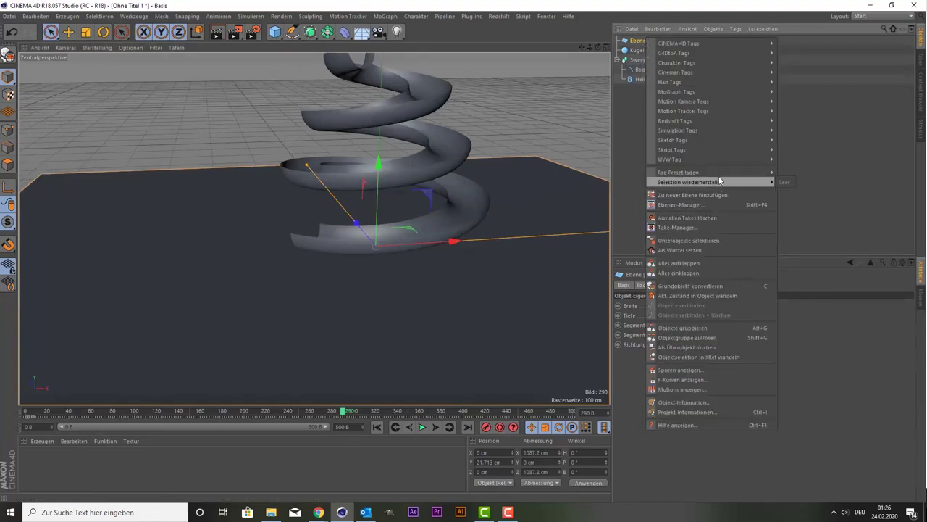
pyautogui.moveTo(678, 131)
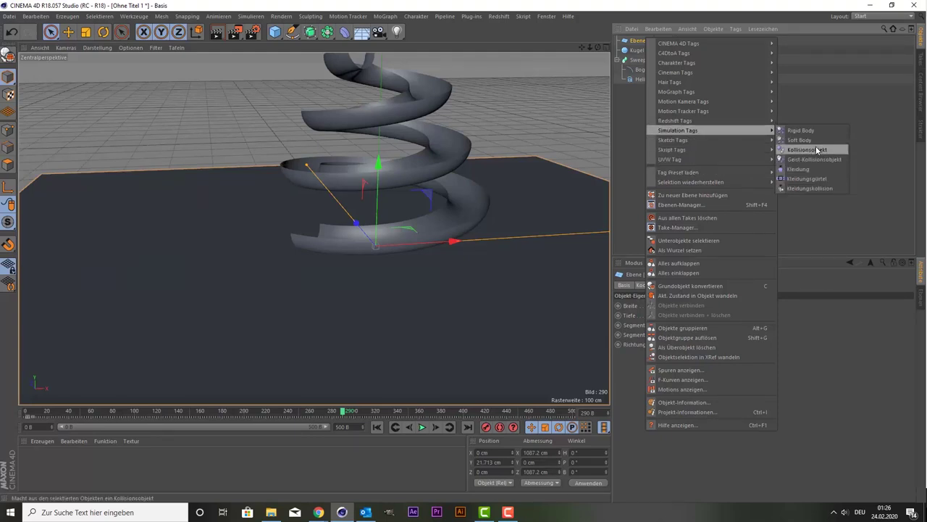
pyautogui.click(818, 150)
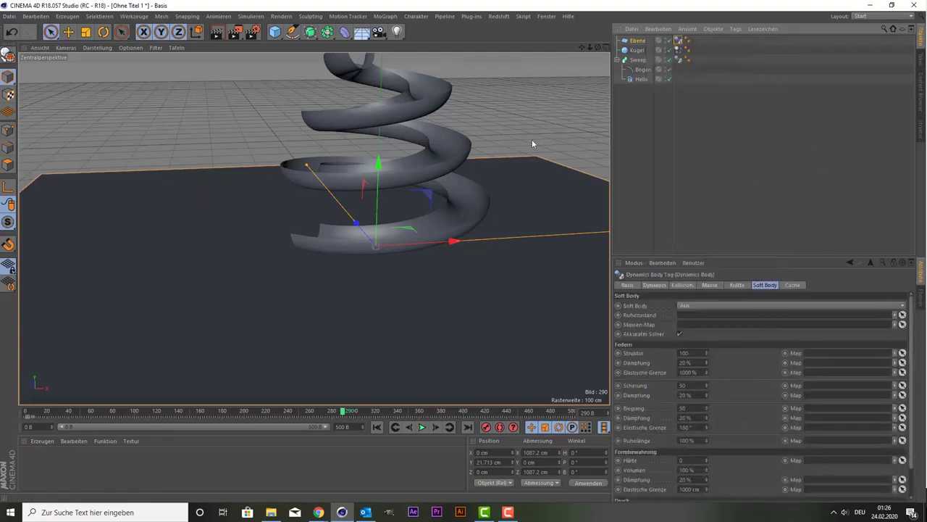
pyautogui.click(32, 411)
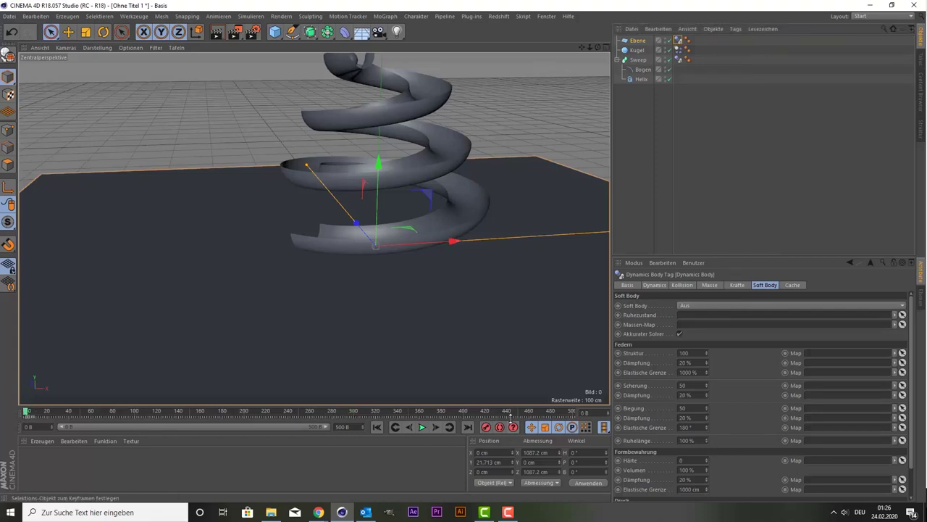
pyautogui.click(422, 426)
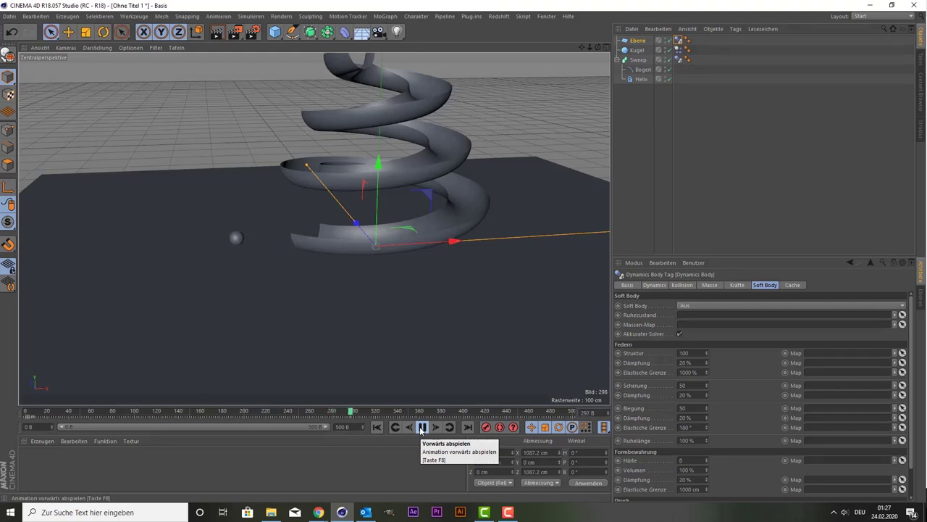
# Pause at frame 302 with the sphere on the floor, zoom in, and select the Sweep
pyautogui.click(421, 427)
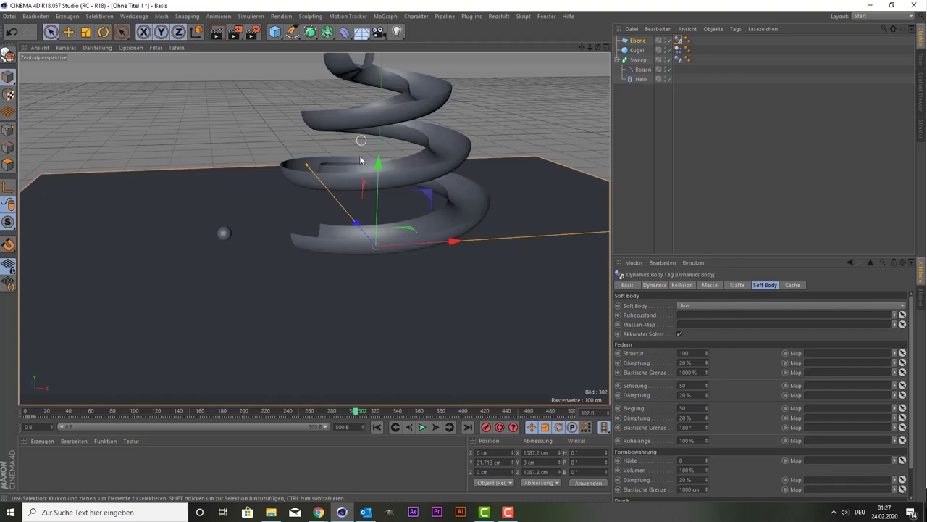
pyautogui.moveTo(584, 48); pyautogui.dragTo(305, 235)
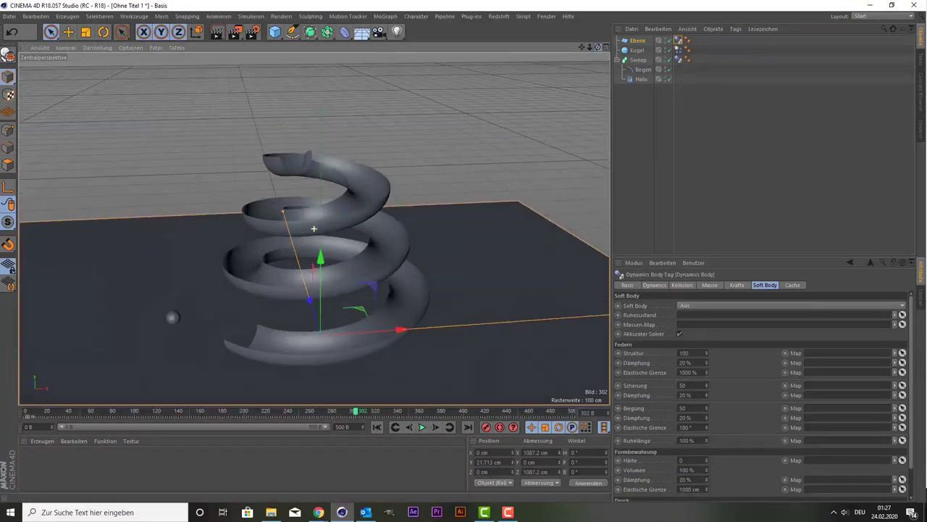
pyautogui.scroll(3, 305, 235)
pyautogui.scroll(2, 295, 217)
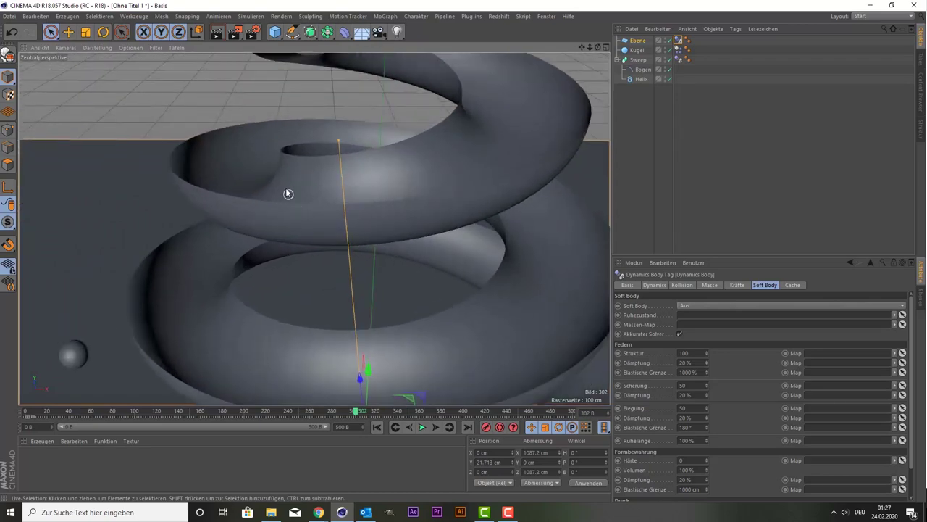
pyautogui.scroll(2, 288, 193)
pyautogui.scroll(-2, 286, 189)
pyautogui.scroll(3, 255, 210)
pyautogui.scroll(1, 255, 212)
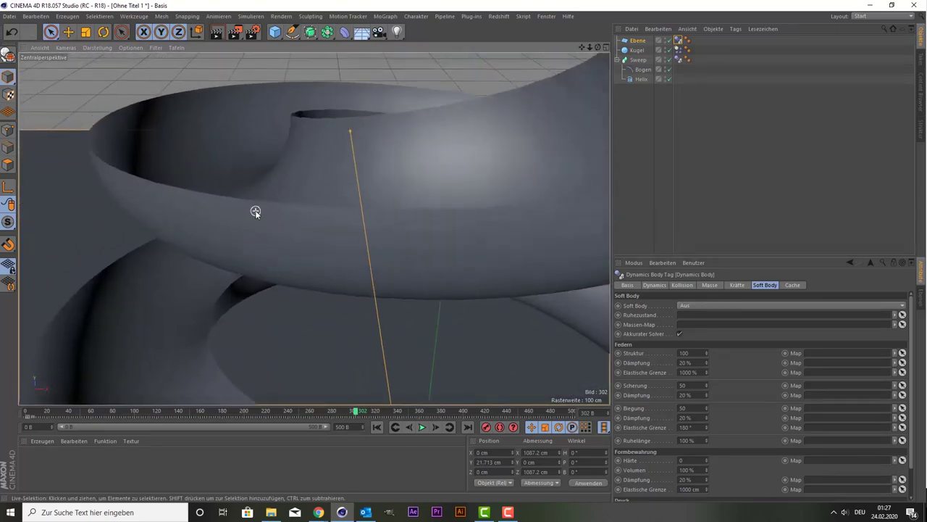
pyautogui.scroll(-2, 256, 210)
pyautogui.scroll(2, 256, 208)
pyautogui.scroll(-3, 256, 208)
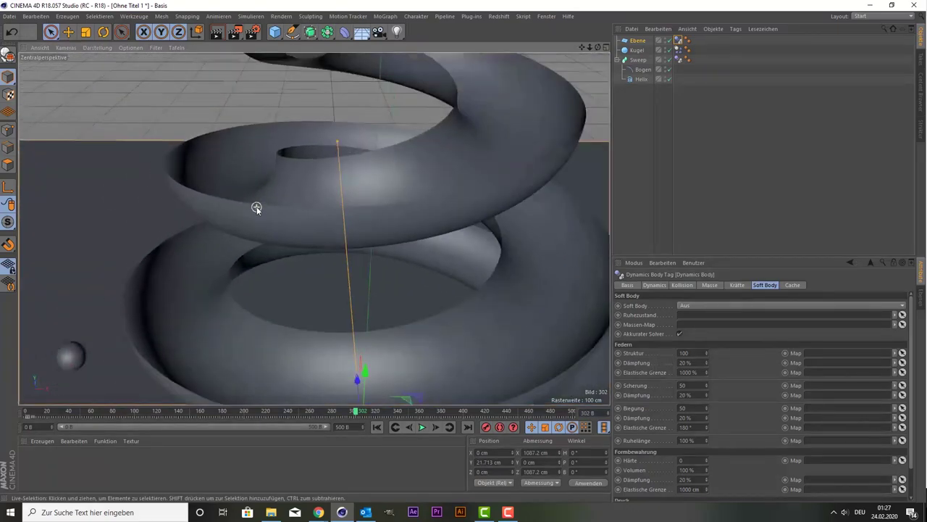
pyautogui.scroll(-2, 255, 206)
pyautogui.click(642, 62)
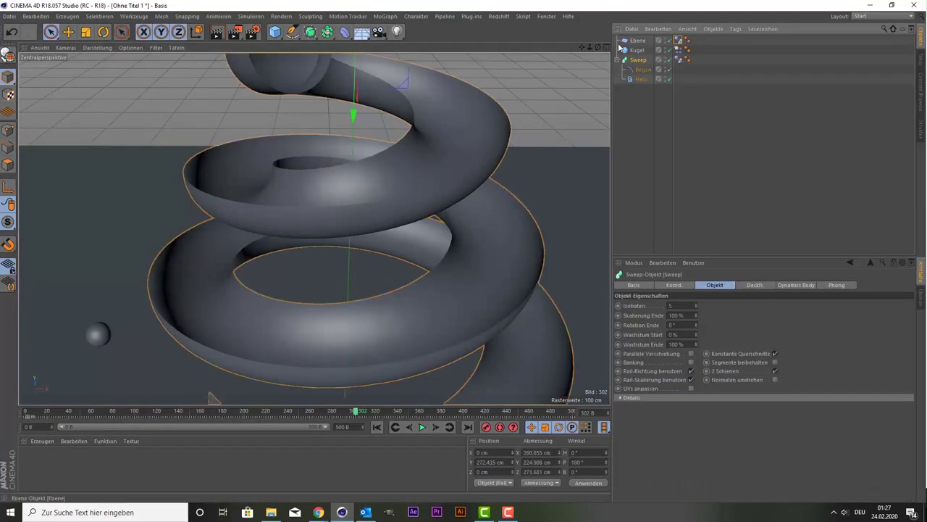
# Convert the Sweep to an editable polygon object and select all its polygons in Polygon mode
pyautogui.press('c')
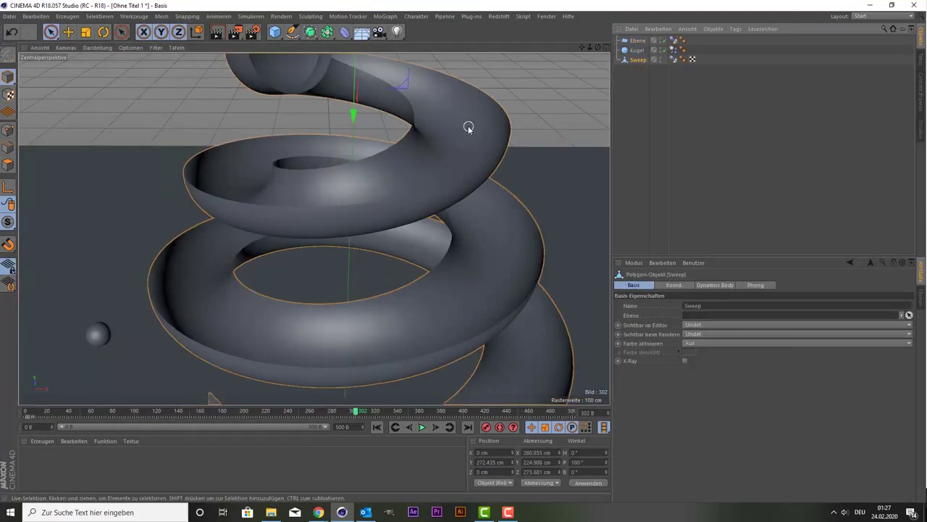
pyautogui.moveTo(468, 129)
pyautogui.keyDown('alt'); pyautogui.mouseDown()
pyautogui.moveTo(565, 60)
pyautogui.moveTo(519, 128)
pyautogui.mouseUp(); pyautogui.keyUp('alt')
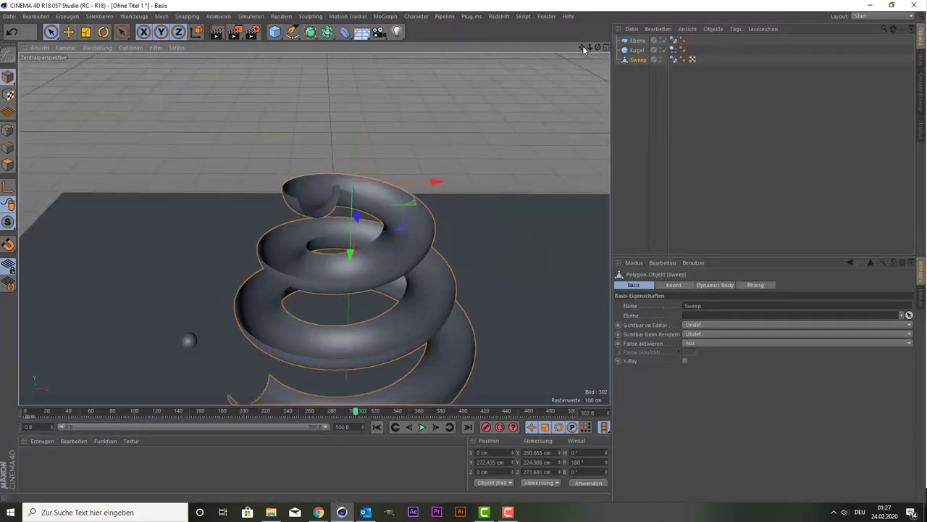
pyautogui.moveTo(582, 47); pyautogui.dragTo(308, 263)
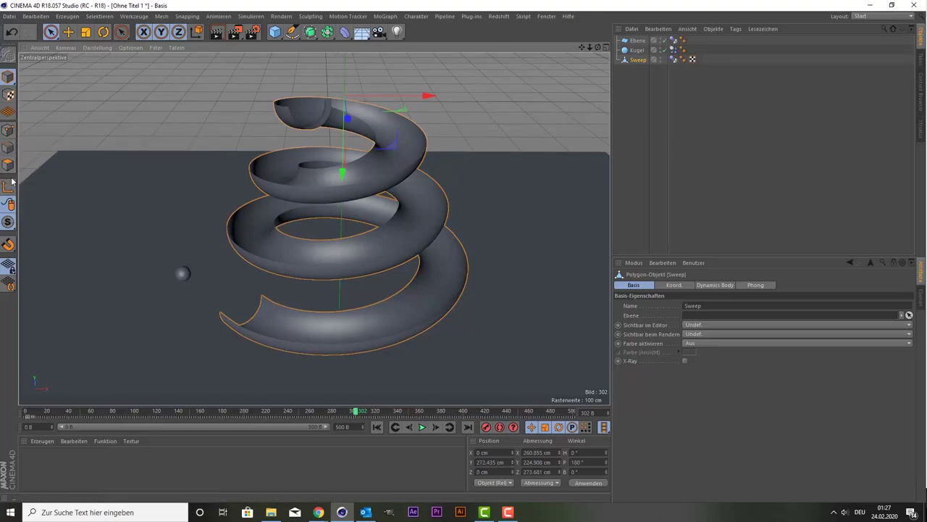
pyautogui.click(8, 130)
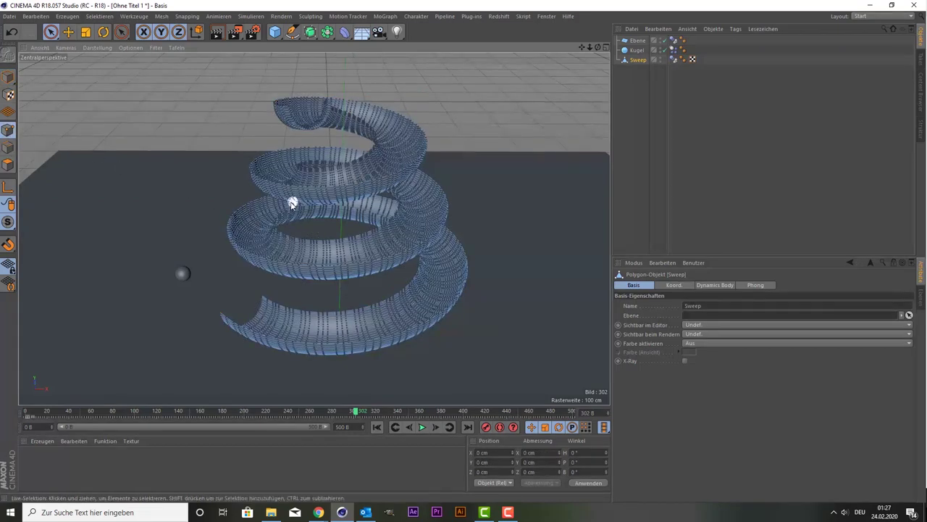
pyautogui.click(9, 164)
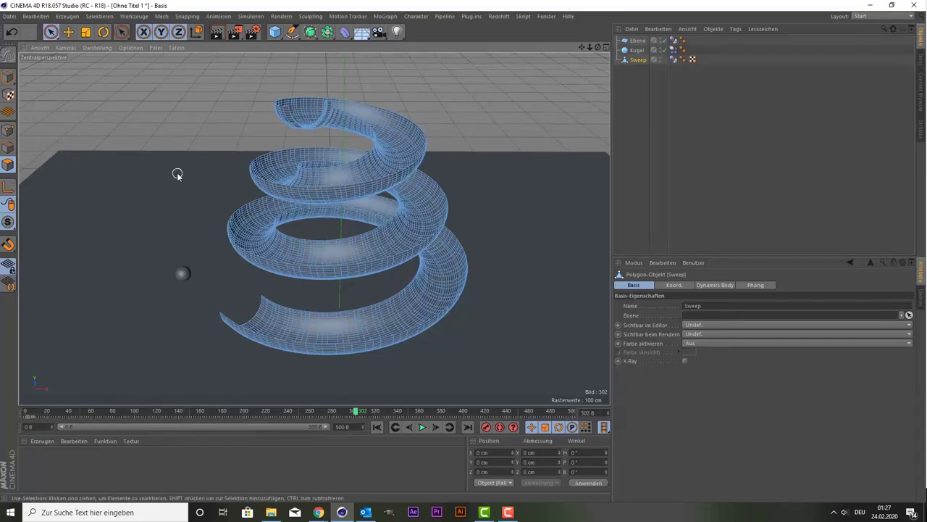
pyautogui.press('Return')
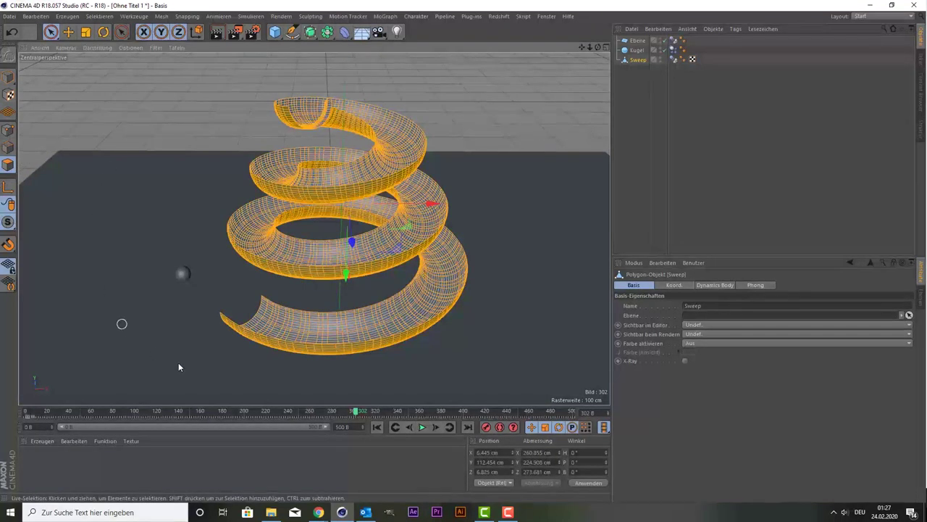
# Extrude the ramp polygons to about 9.6 cm thickness and rewind to frame 0
pyautogui.rightClick(124, 210)
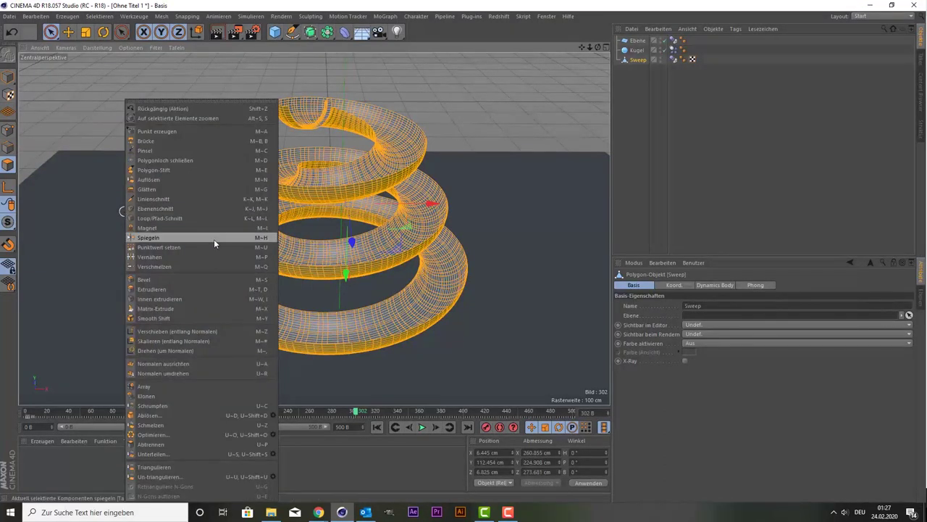
pyautogui.click(196, 289)
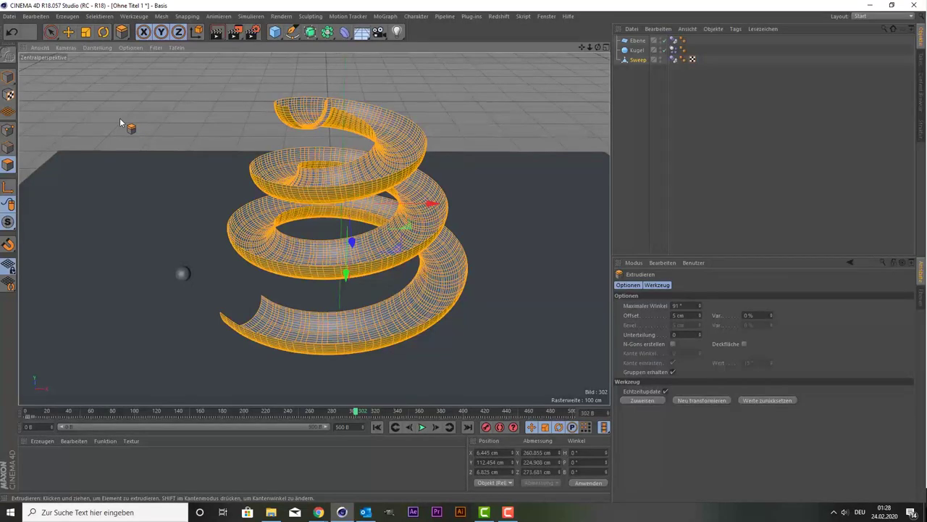
pyautogui.moveTo(120, 121); pyautogui.dragTo(156, 123)
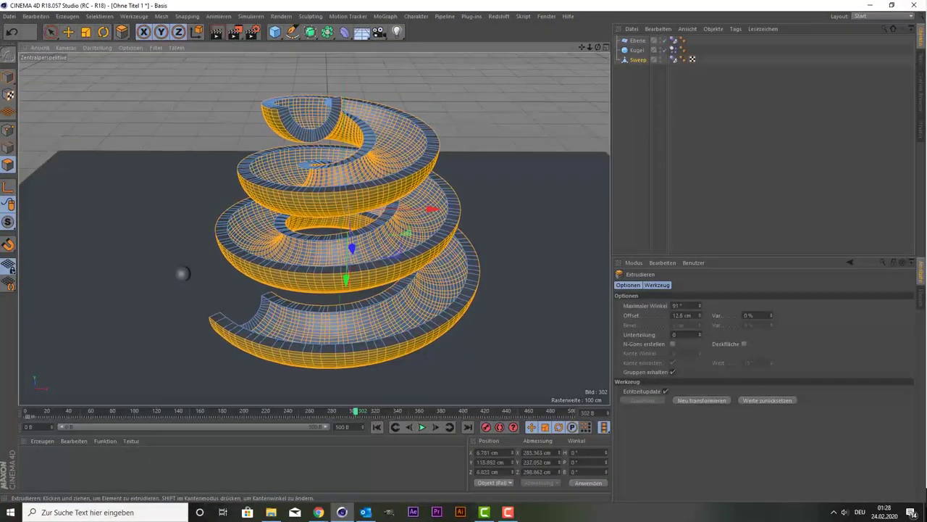
pyautogui.moveTo(155, 124); pyautogui.dragTo(131, 123)
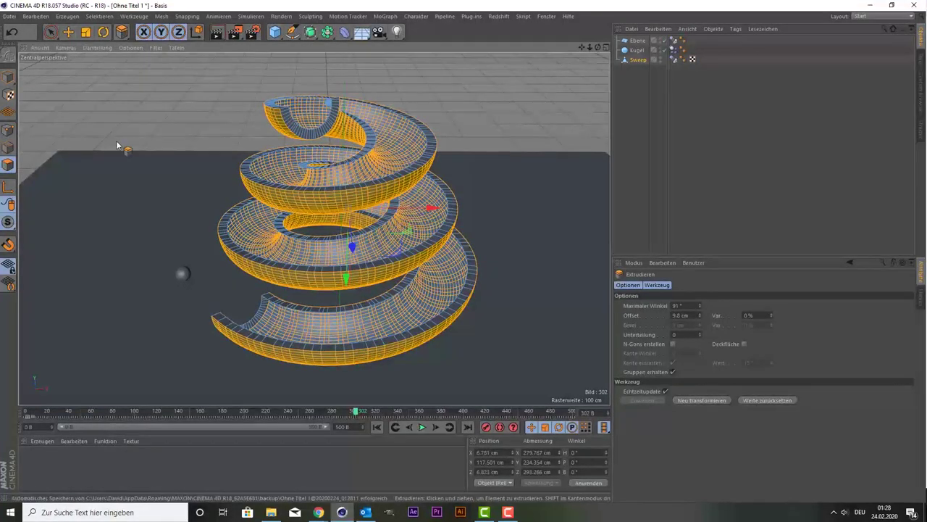
pyautogui.moveTo(37, 412); pyautogui.dragTo(1, 425)
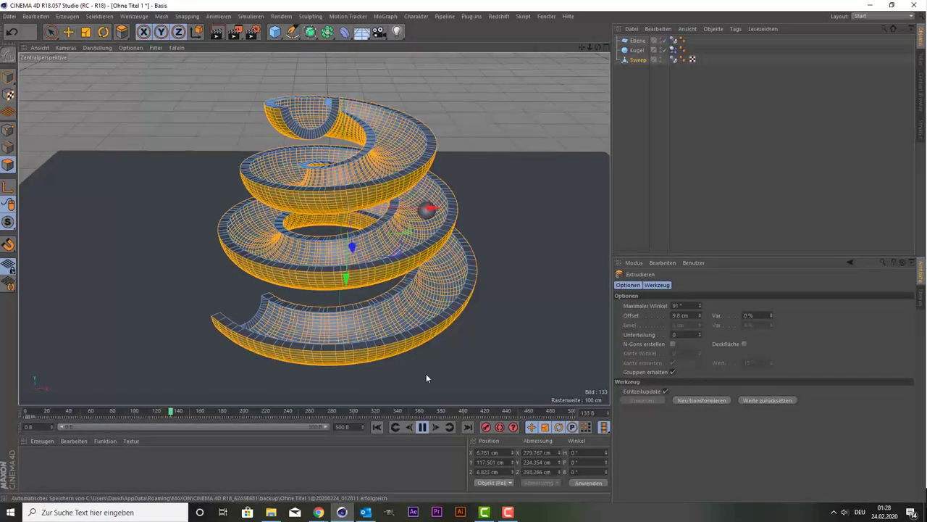
# Stop playback at frame 0 and zoom in on the sphere in the ramp's top cup
pyautogui.click(423, 427)
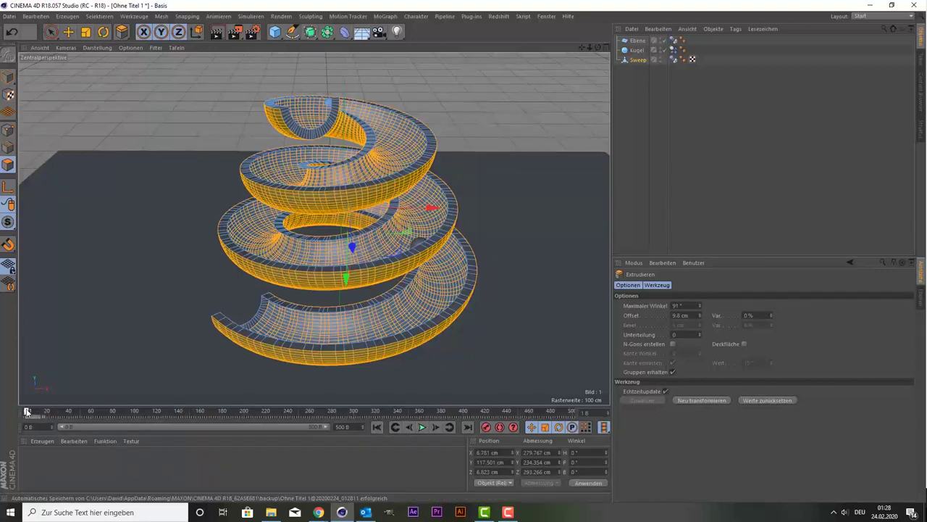
pyautogui.click(25, 411)
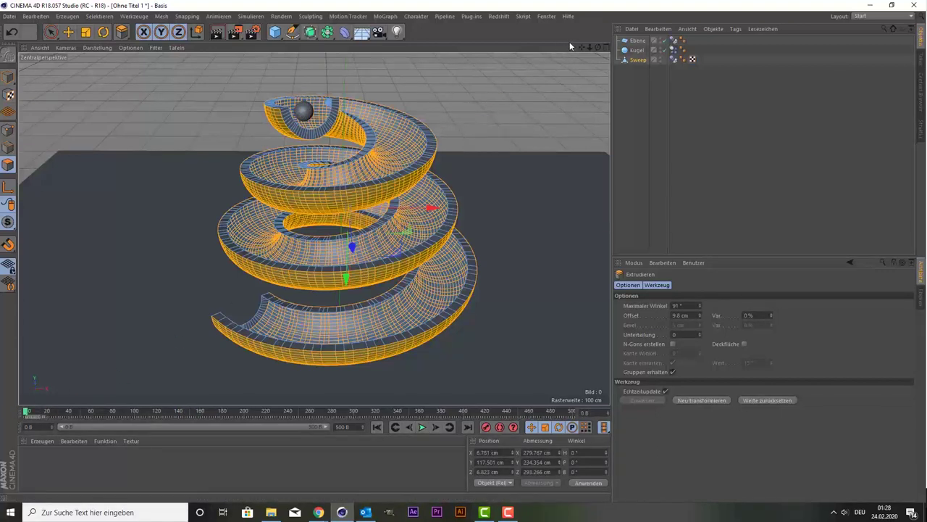
pyautogui.moveTo(581, 45); pyautogui.dragTo(298, 215)
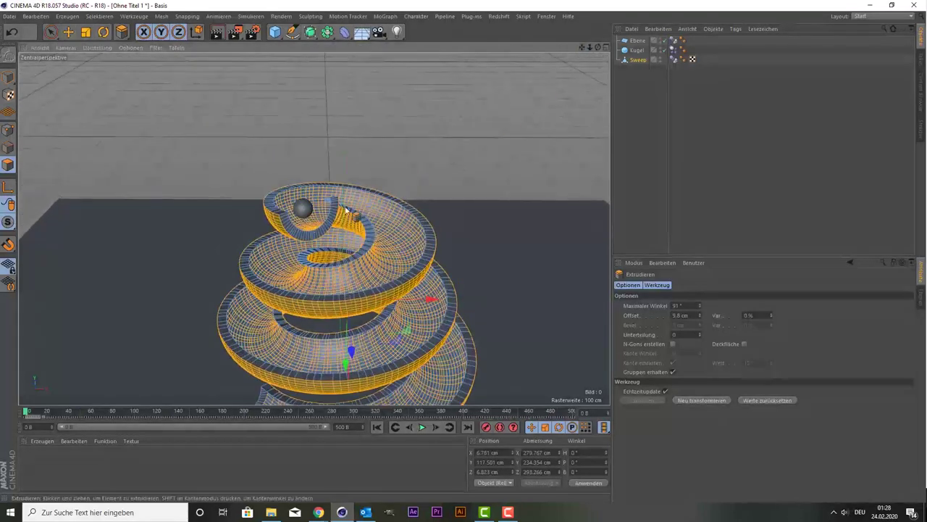
pyautogui.scroll(2, 299, 214)
pyautogui.scroll(3, 303, 215)
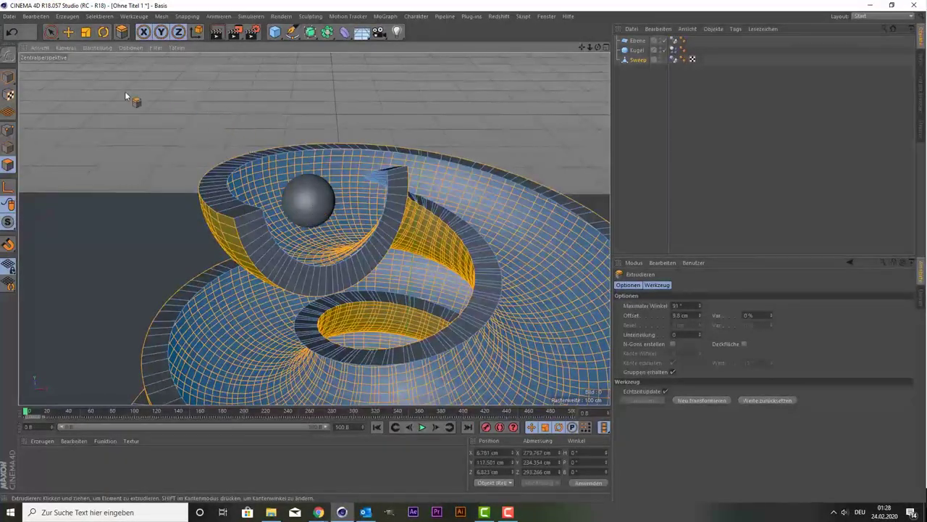
pyautogui.click(50, 33)
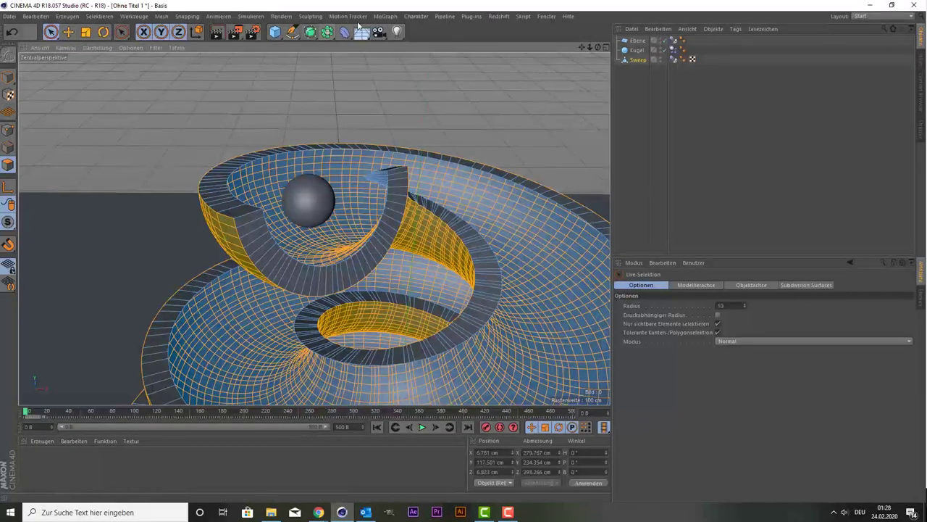
# Nest the sphere in a new MoGraph Klon and raise the three stacked clones above the spiral
pyautogui.click(379, 18)
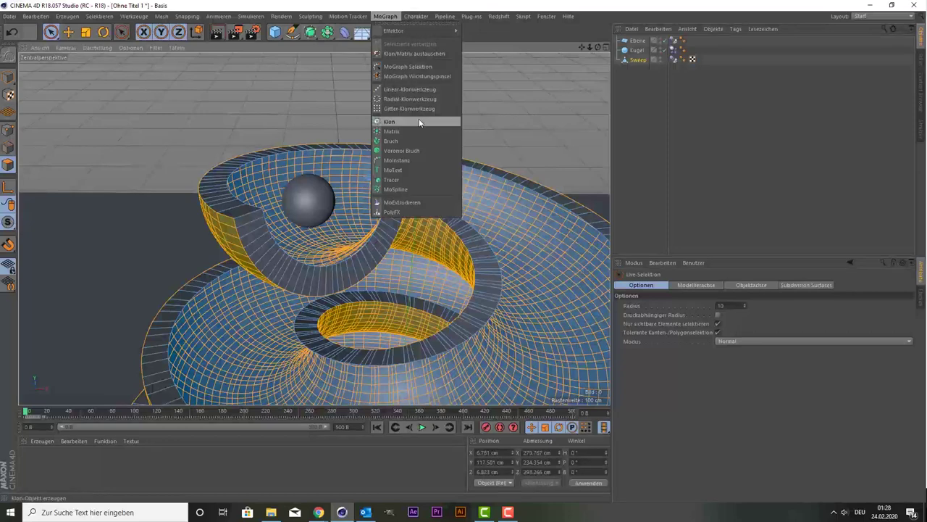
pyautogui.click(389, 121)
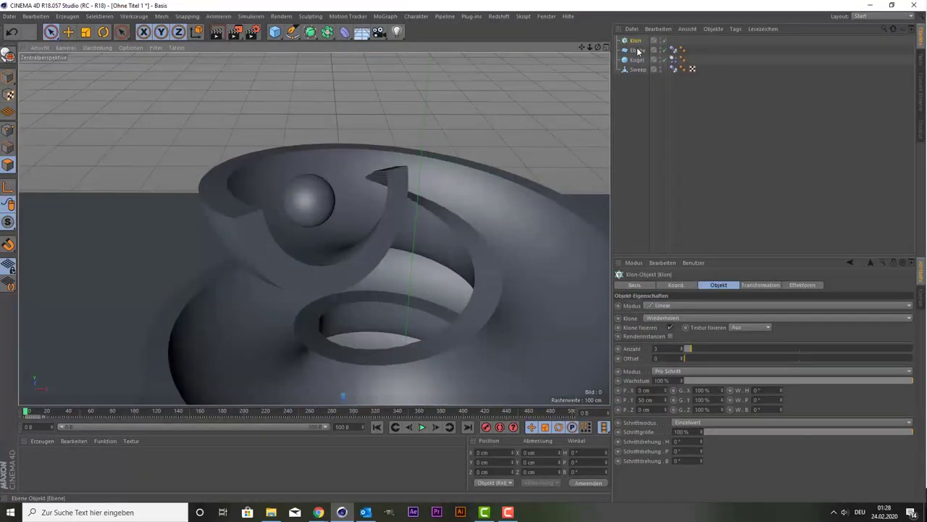
pyautogui.click(638, 58)
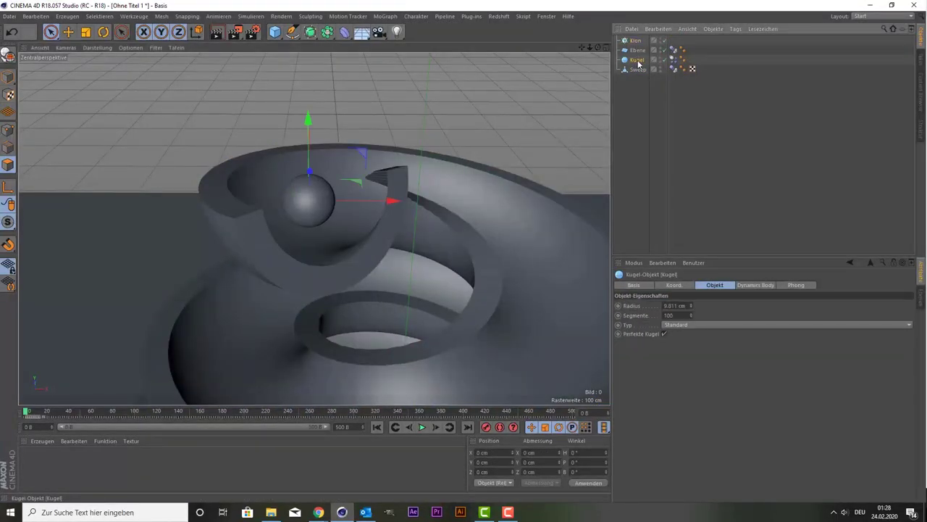
pyautogui.moveTo(636, 42); pyautogui.dragTo(632, 40)
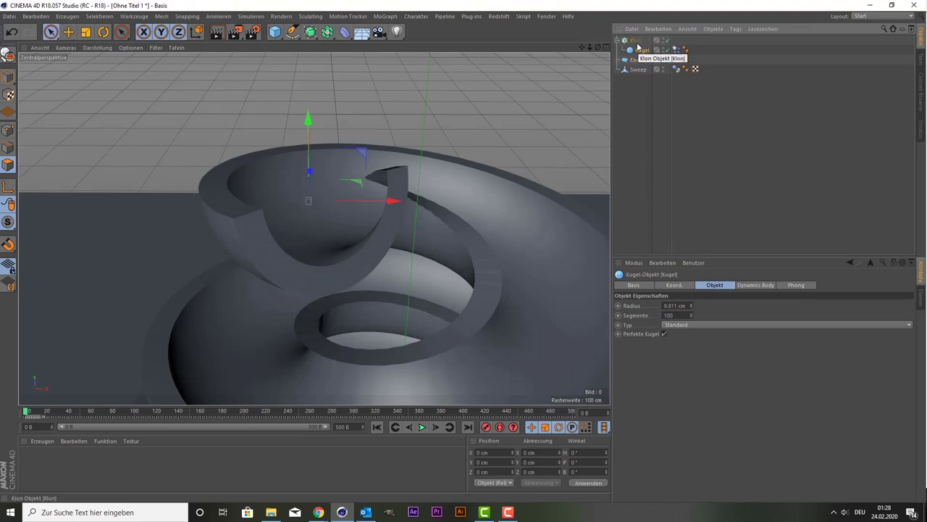
pyautogui.moveTo(638, 42); pyautogui.dragTo(637, 40)
pyautogui.click(635, 40)
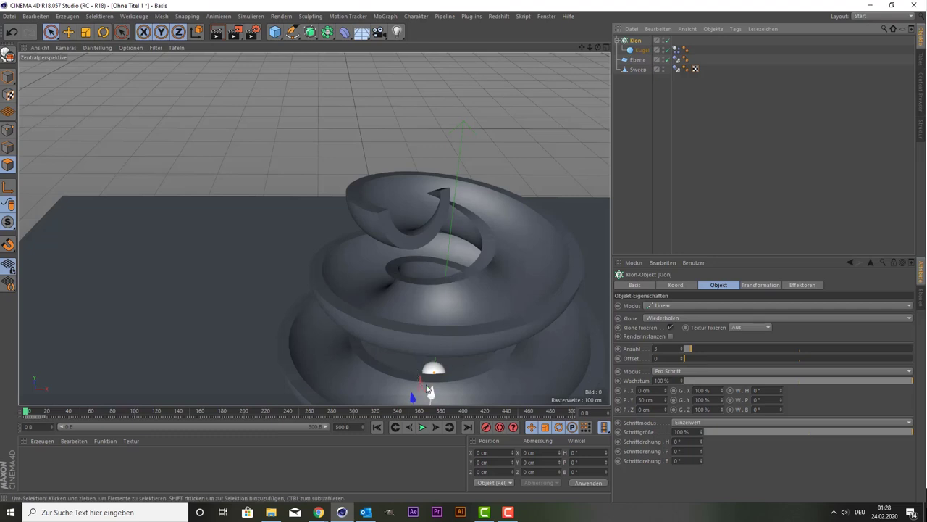
pyautogui.moveTo(431, 391); pyautogui.dragTo(466, 152)
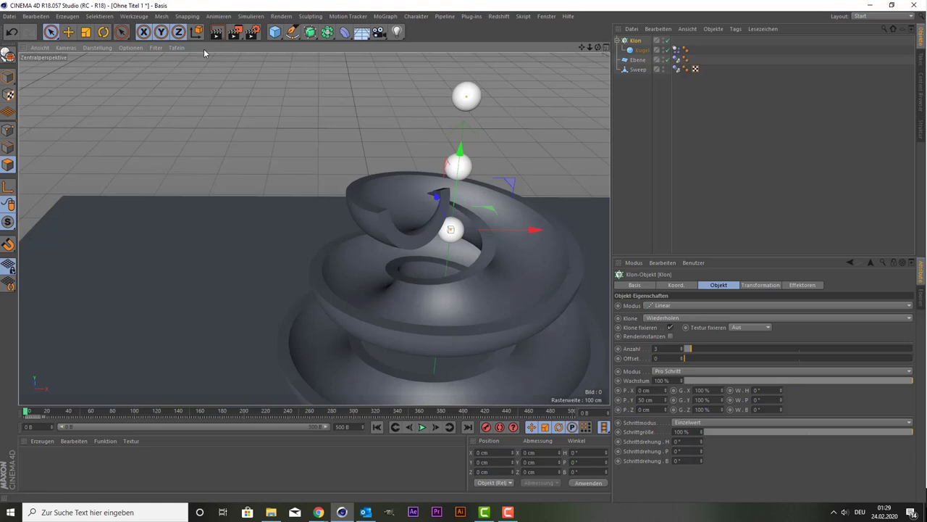
pyautogui.click(103, 32)
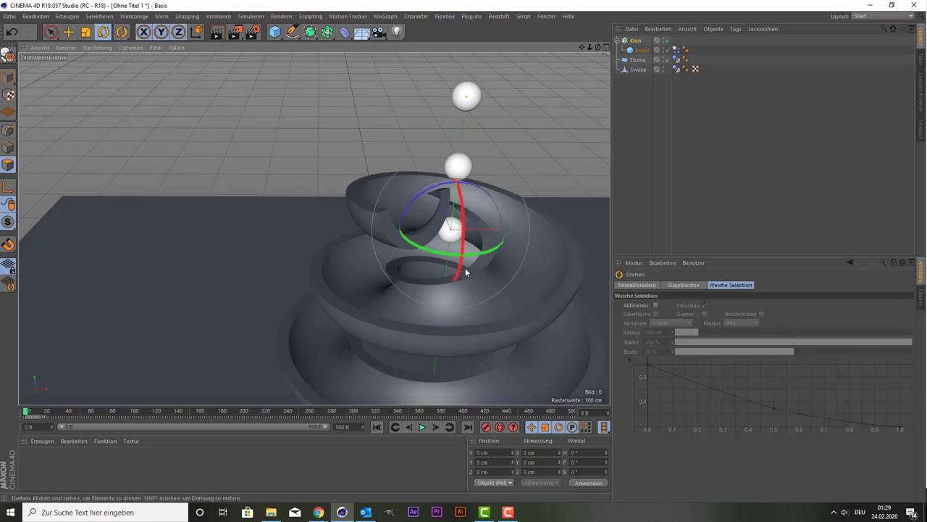
# Try rotating the Klon cloner, undo it, and frame the spiral ramp's top
pyautogui.moveTo(466, 272); pyautogui.dragTo(470, 92)
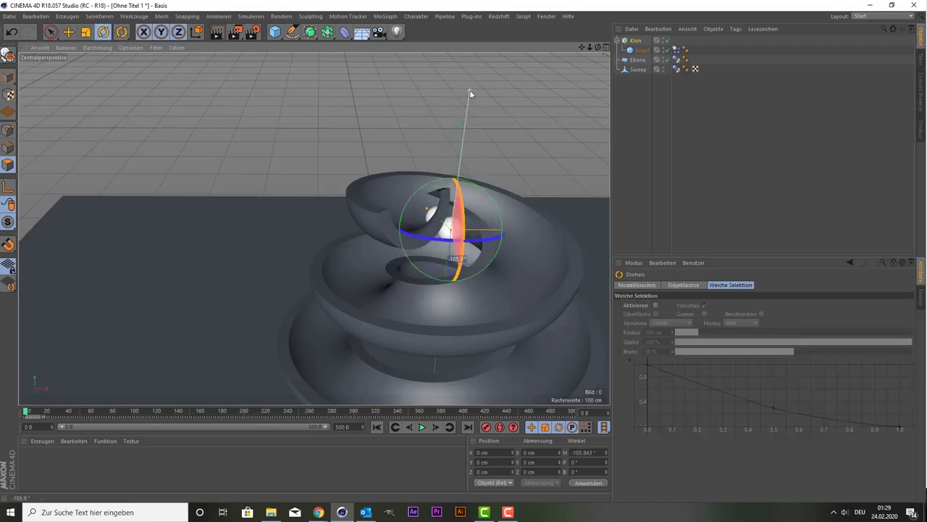
pyautogui.hotkey('ctrl', 'z')
pyautogui.moveTo(583, 48)
pyautogui.mouseDown()
pyautogui.moveTo(576, 45)
pyautogui.moveTo(597, 80)
pyautogui.mouseUp()
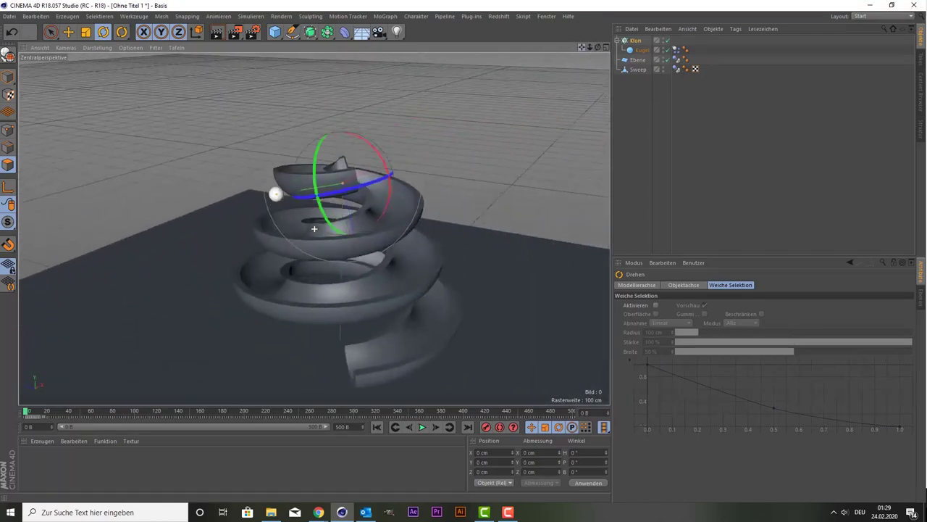
pyautogui.moveTo(314, 229)
pyautogui.keyDown('alt'); pyautogui.mouseDown()
pyautogui.moveTo(503, 151)
pyautogui.moveTo(316, 287)
pyautogui.mouseUp(); pyautogui.keyUp('alt')
# Move the Klon along X and Z so its three spheres line up across the ramp top
pyautogui.press('9')
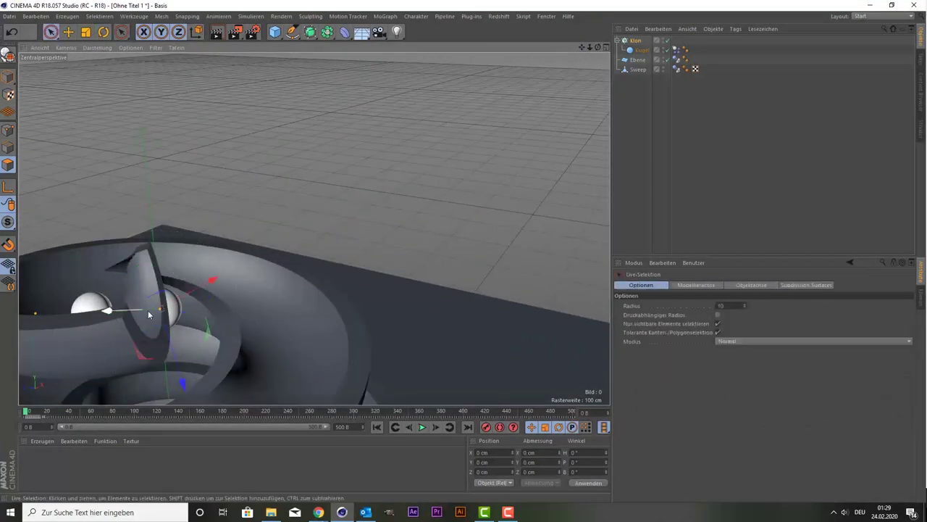
pyautogui.moveTo(194, 304); pyautogui.dragTo(156, 325)
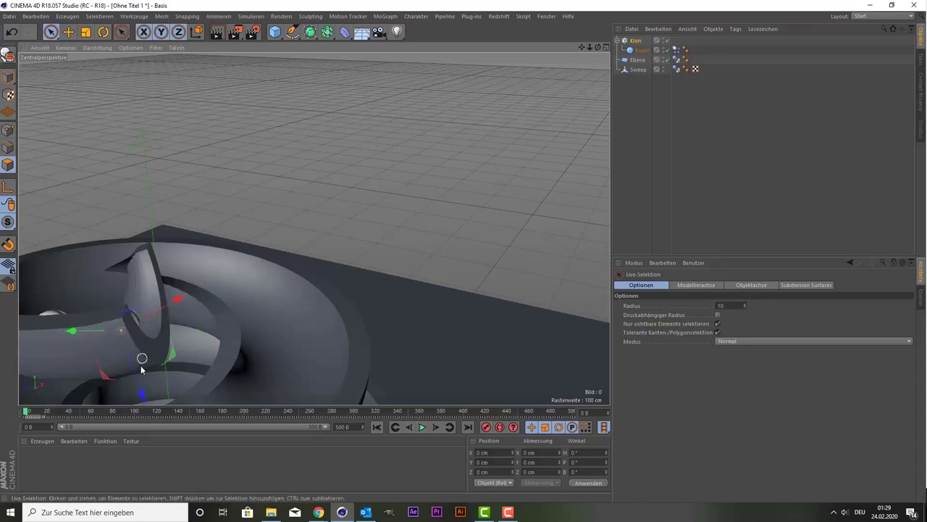
pyautogui.moveTo(141, 388); pyautogui.dragTo(126, 342)
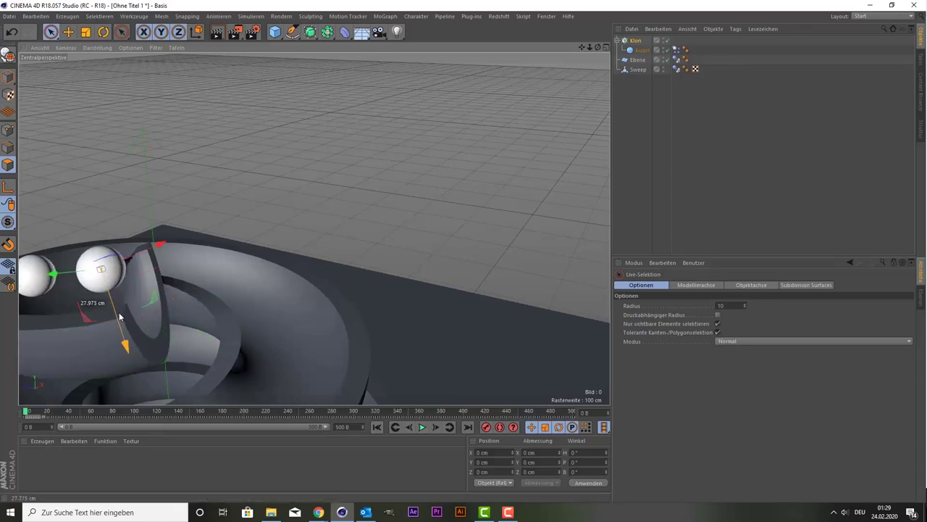
pyautogui.keyDown('alt'); pyautogui.moveTo(580, 47); pyautogui.dragTo(330, 220); pyautogui.keyUp('alt')
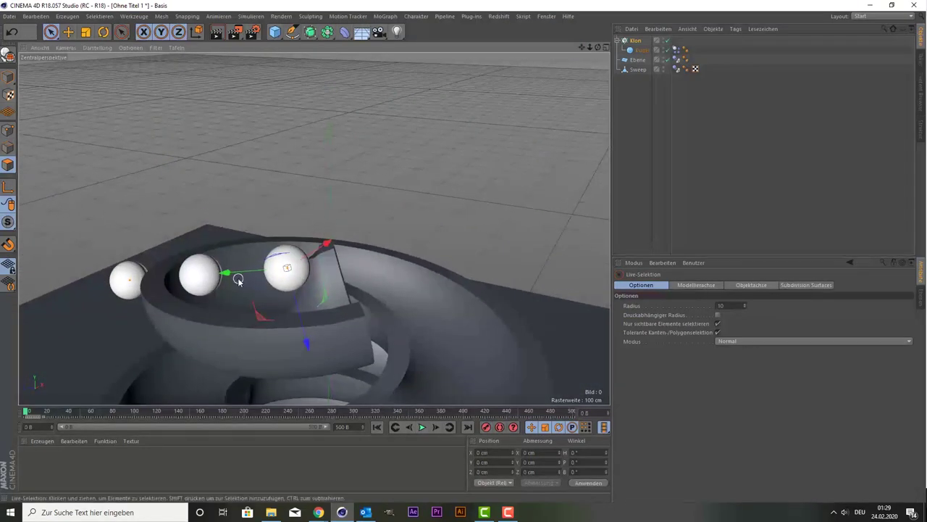
pyautogui.moveTo(238, 280); pyautogui.dragTo(347, 284)
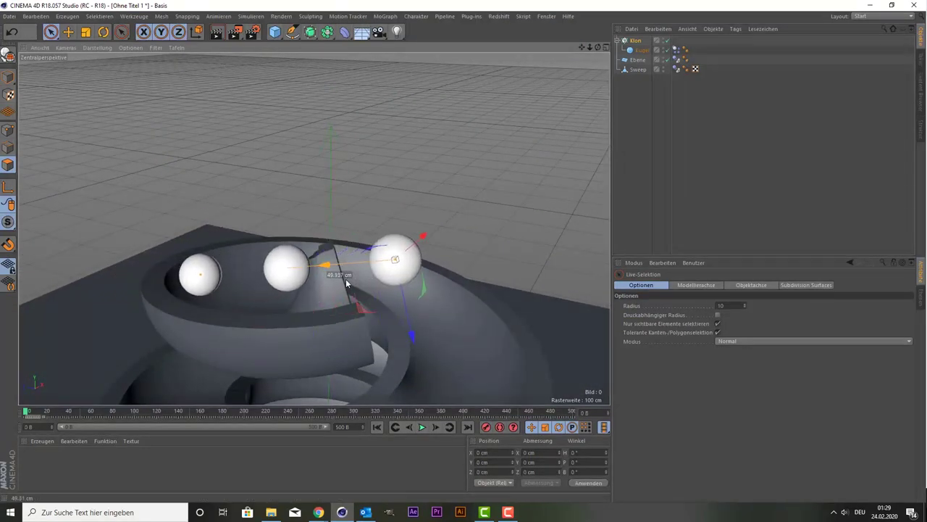
pyautogui.click(636, 40)
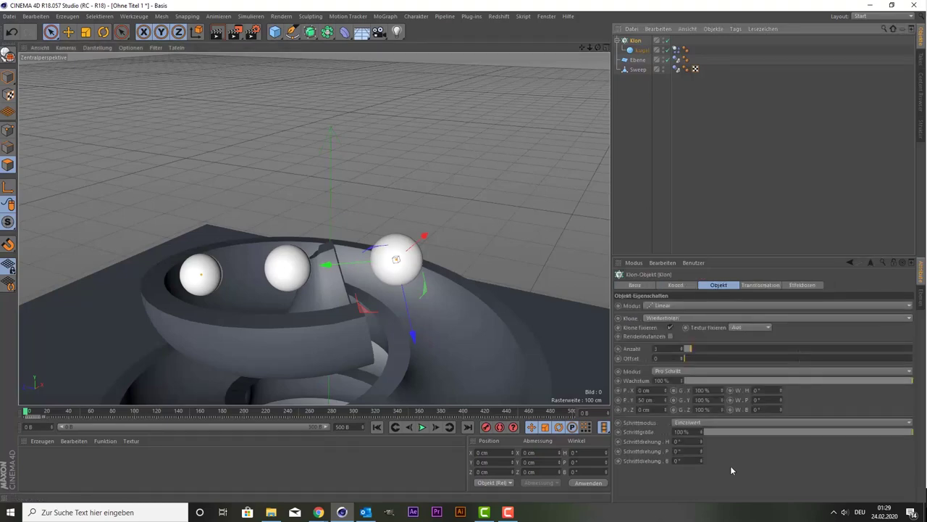
# Lower the cloner's Schrittgröße to 37% and shift the Klon along X and Z into the top channel
pyautogui.moveTo(779, 432)
pyautogui.mouseDown()
pyautogui.moveTo(749, 433)
pyautogui.moveTo(783, 432)
pyautogui.mouseUp()
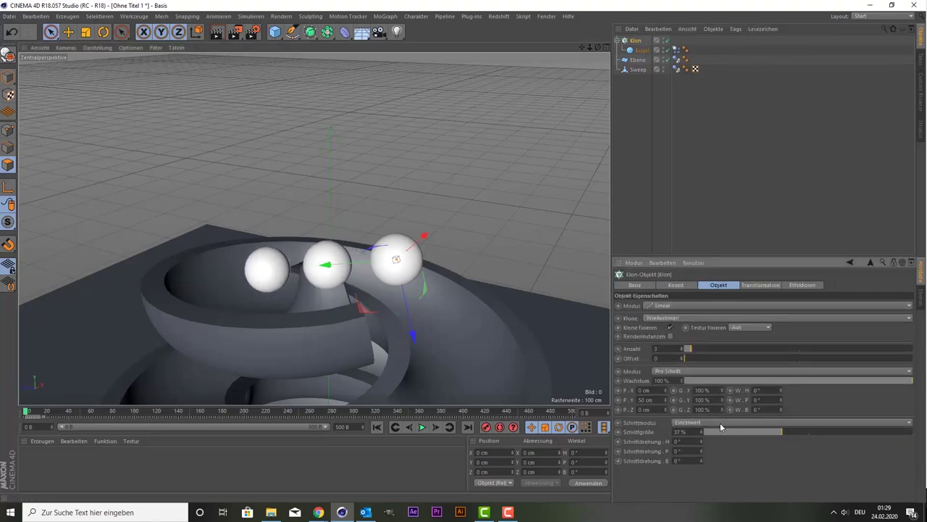
pyautogui.moveTo(327, 265); pyautogui.dragTo(279, 270)
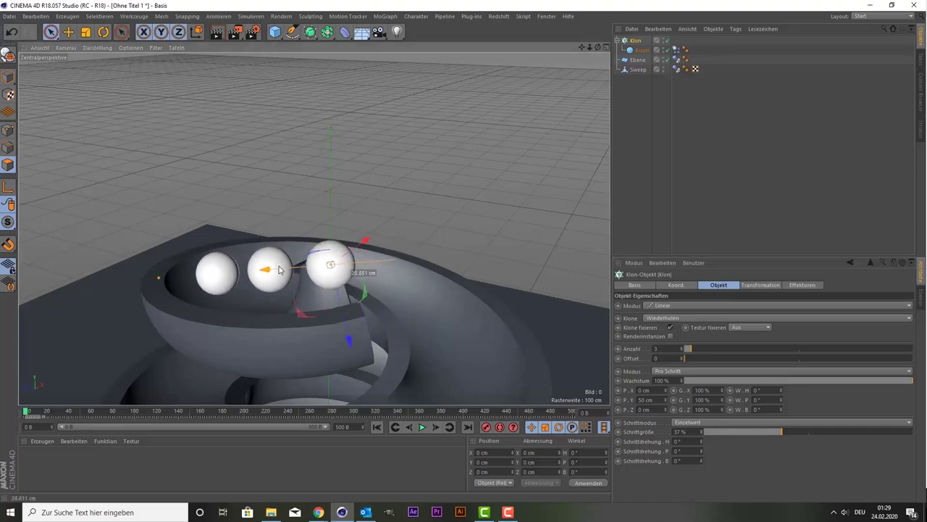
pyautogui.moveTo(341, 315); pyautogui.dragTo(337, 329)
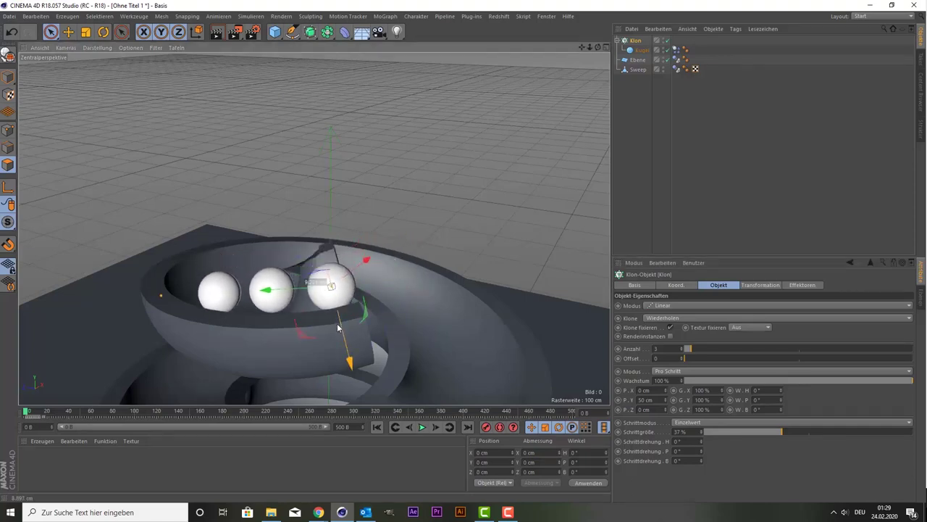
pyautogui.moveTo(598, 47)
pyautogui.mouseDown()
pyautogui.moveTo(314, 228)
pyautogui.moveTo(594, 51)
pyautogui.moveTo(543, 92)
pyautogui.mouseUp()
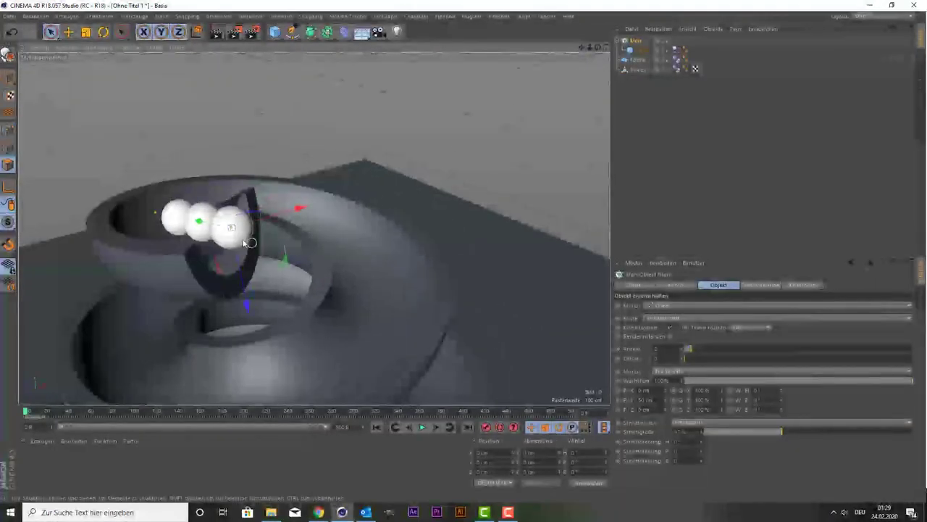
pyautogui.moveTo(203, 222); pyautogui.dragTo(187, 228)
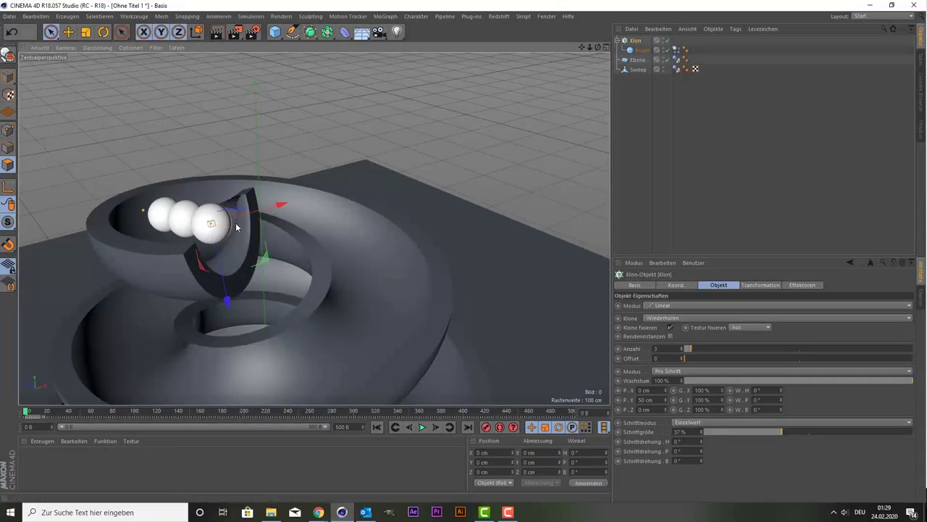
# Show the Klon's dynamics body tag and nudge the cloned spheres slightly left along X
pyautogui.click(678, 50)
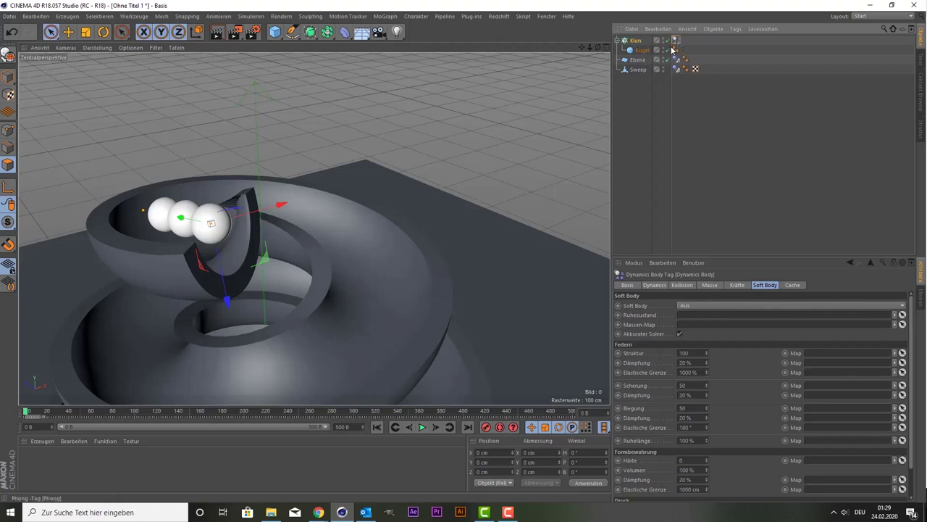
pyautogui.moveTo(597, 48); pyautogui.dragTo(580, 101)
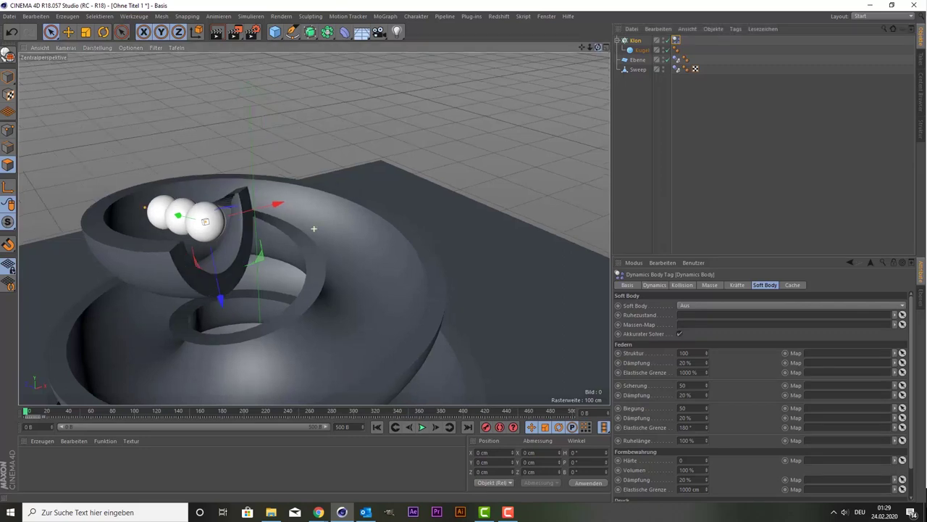
pyautogui.moveTo(581, 48); pyautogui.dragTo(340, 169)
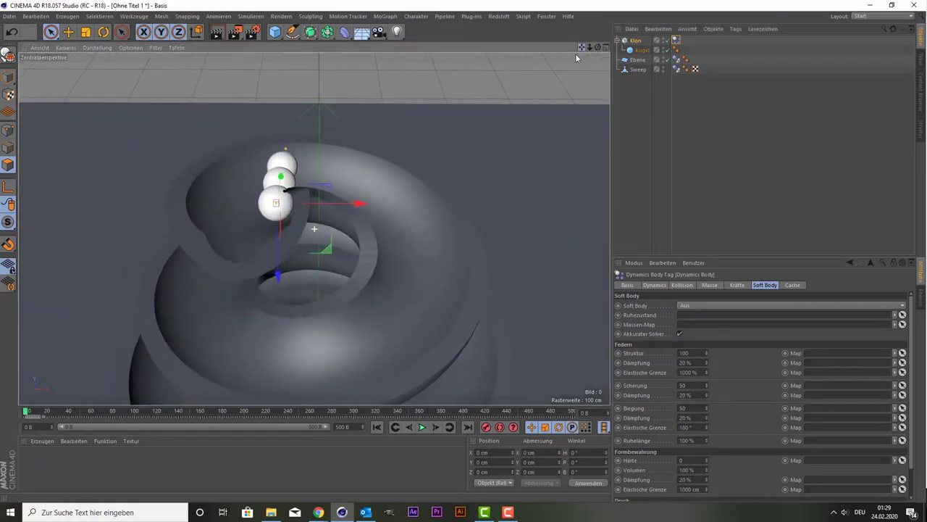
pyautogui.moveTo(335, 206); pyautogui.dragTo(306, 205)
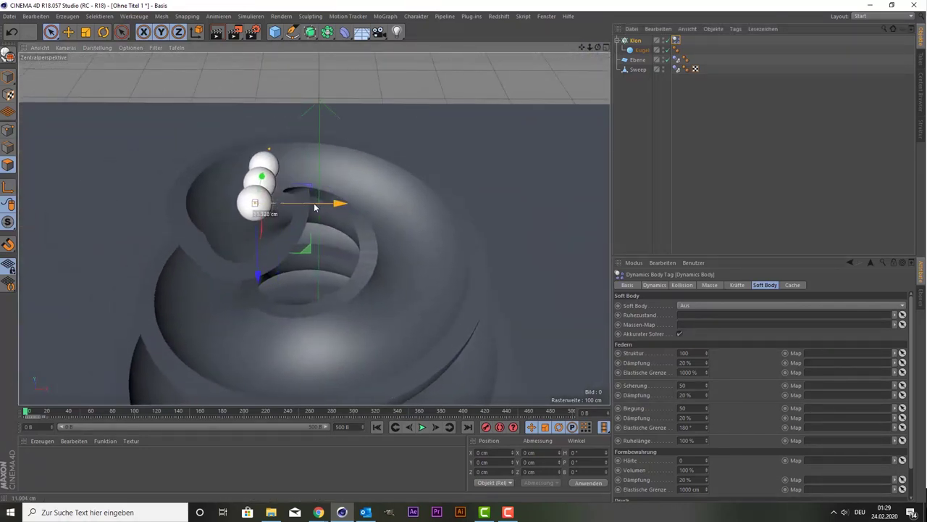
# Play the simulation with the spheres rolling together, rewind to frame 0, and select Klon
pyautogui.click(423, 426)
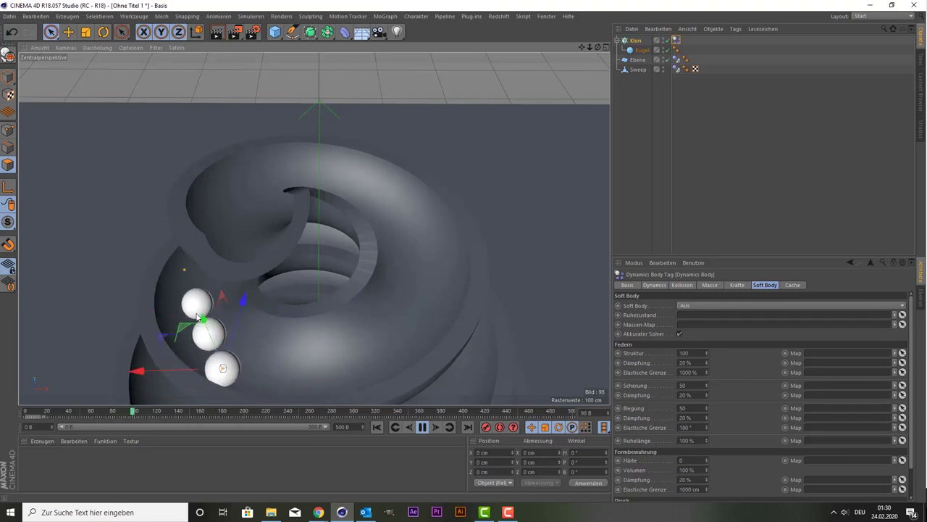
pyautogui.click(376, 427)
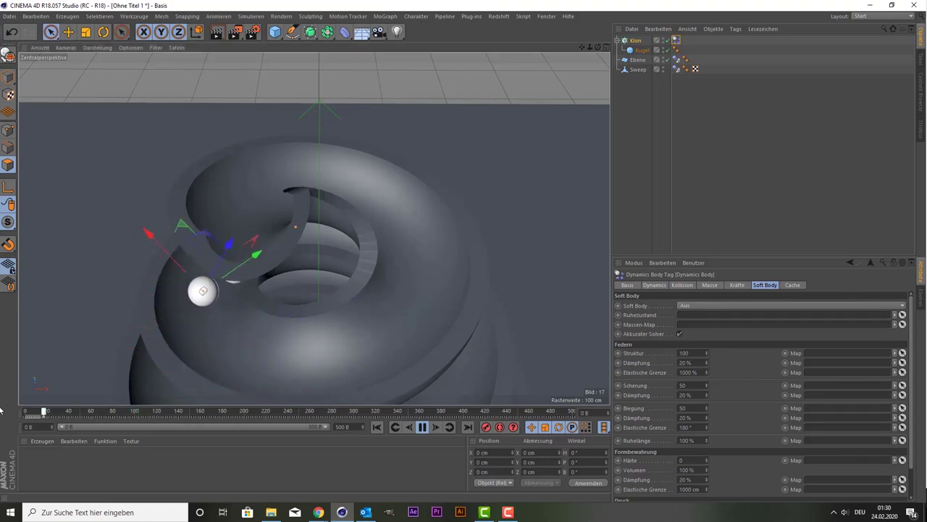
pyautogui.click(423, 427)
pyautogui.click(377, 426)
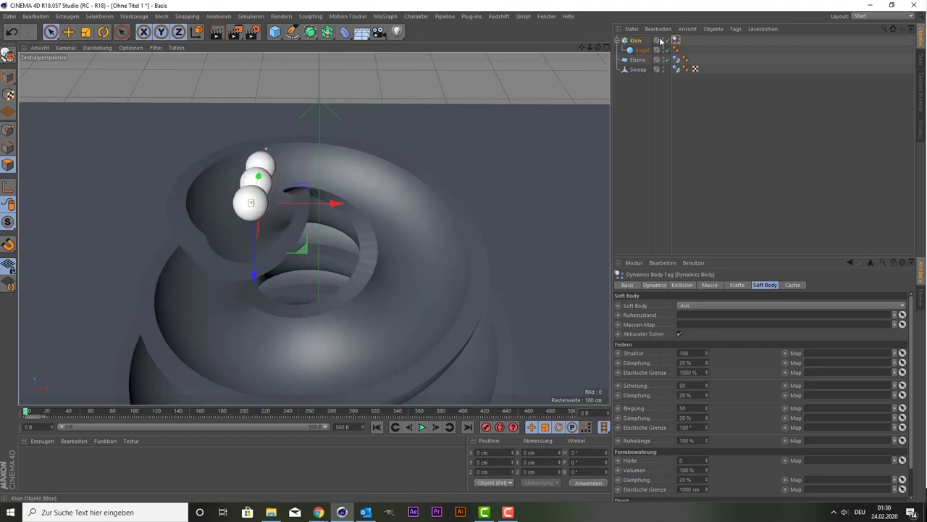
pyautogui.click(636, 41)
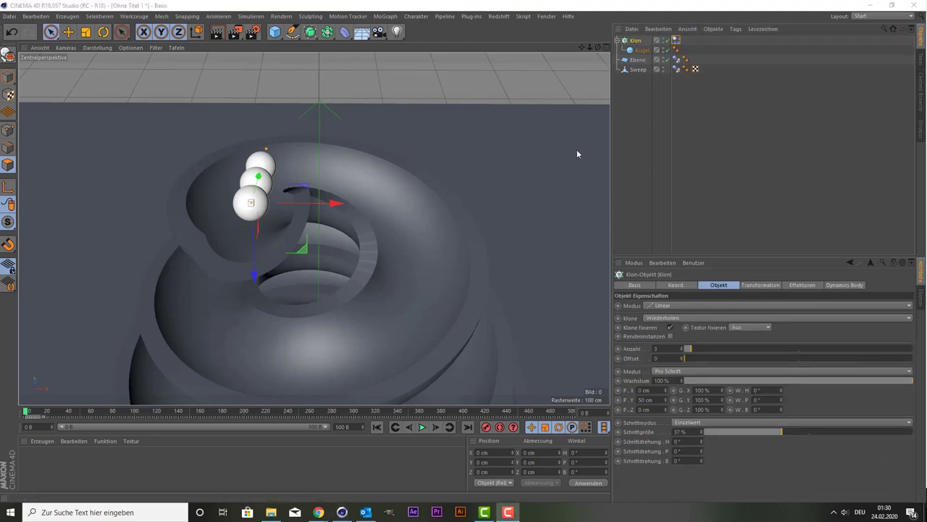
# On Klon's Dynamics Body tag, keep trigger Sofort and set Kollision's Individuelle Elemente to Alle
pyautogui.click(677, 39)
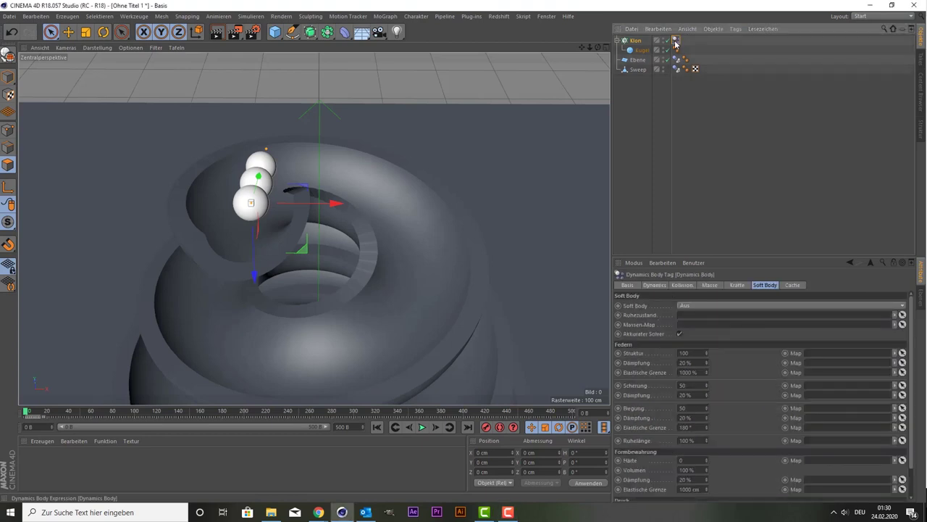
pyautogui.click(656, 285)
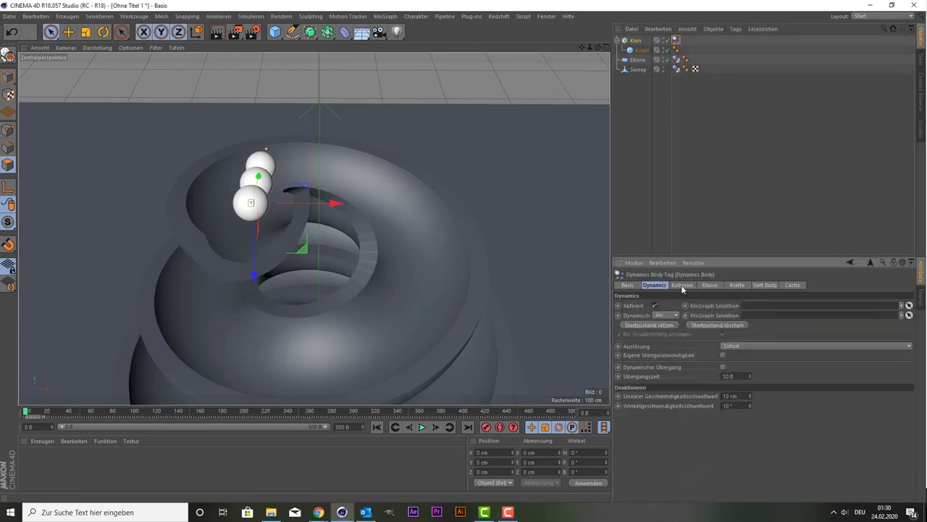
pyautogui.click(682, 286)
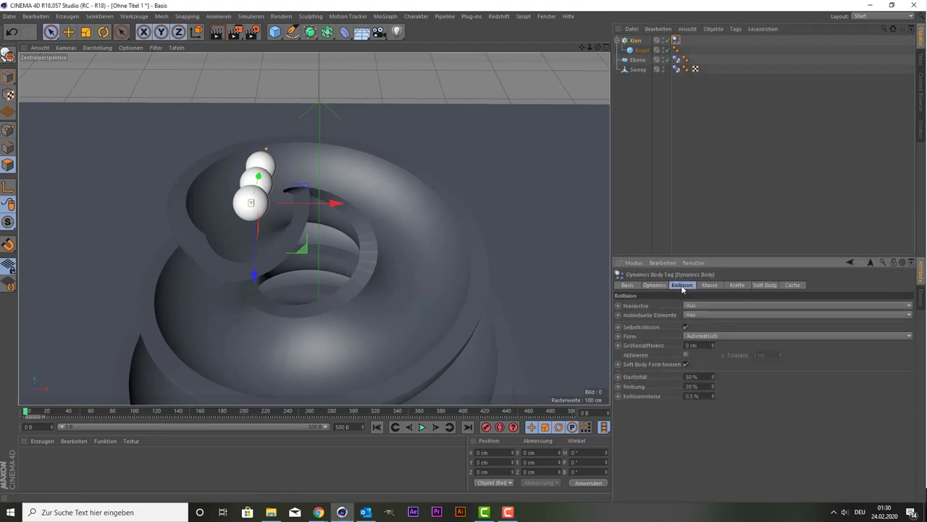
pyautogui.click(629, 286)
pyautogui.click(651, 285)
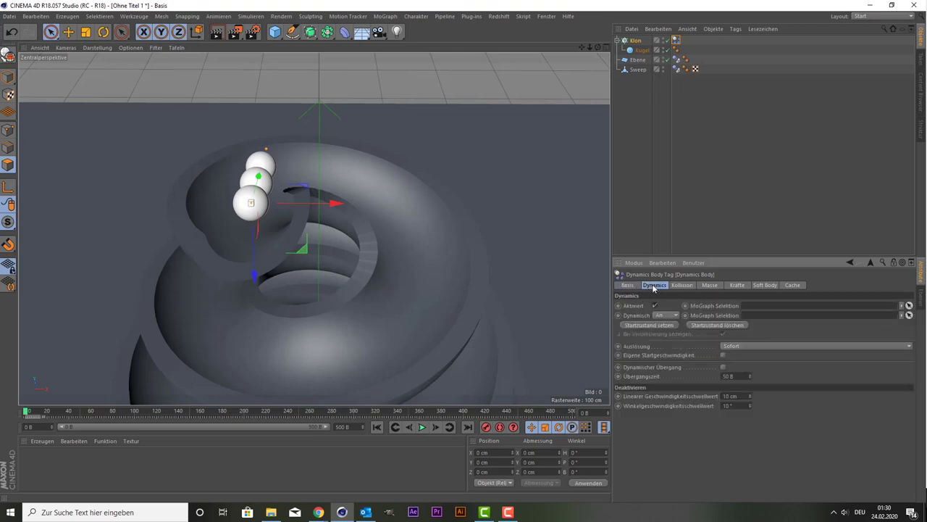
pyautogui.click(678, 285)
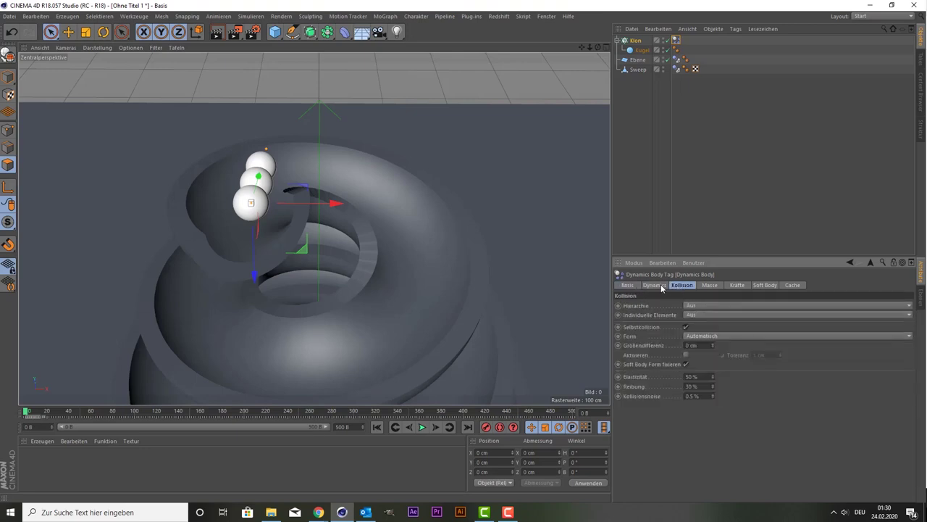
pyautogui.click(655, 285)
pyautogui.click(755, 346)
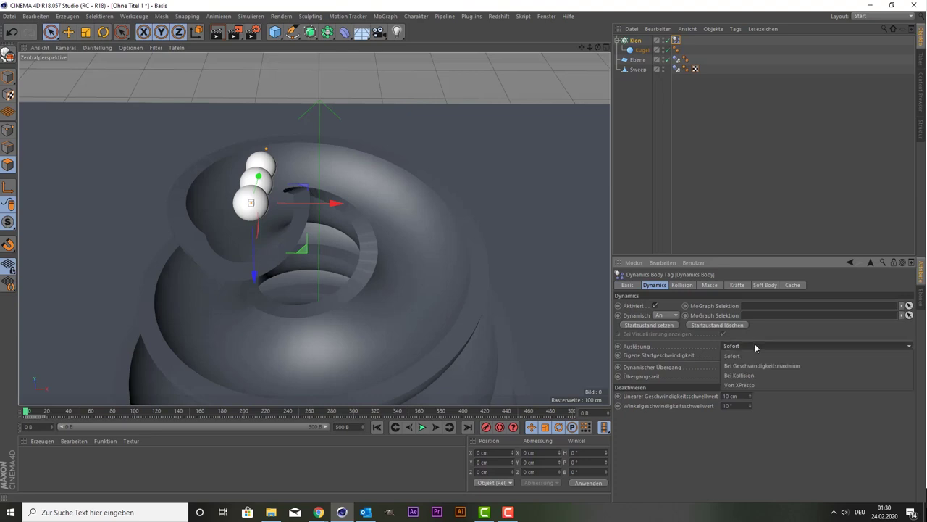
pyautogui.click(755, 346)
pyautogui.click(683, 286)
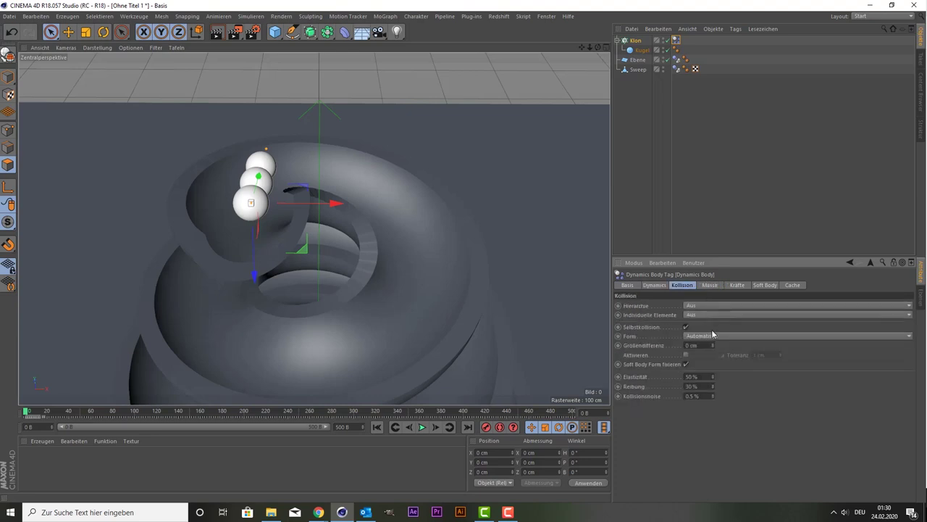
pyautogui.click(710, 315)
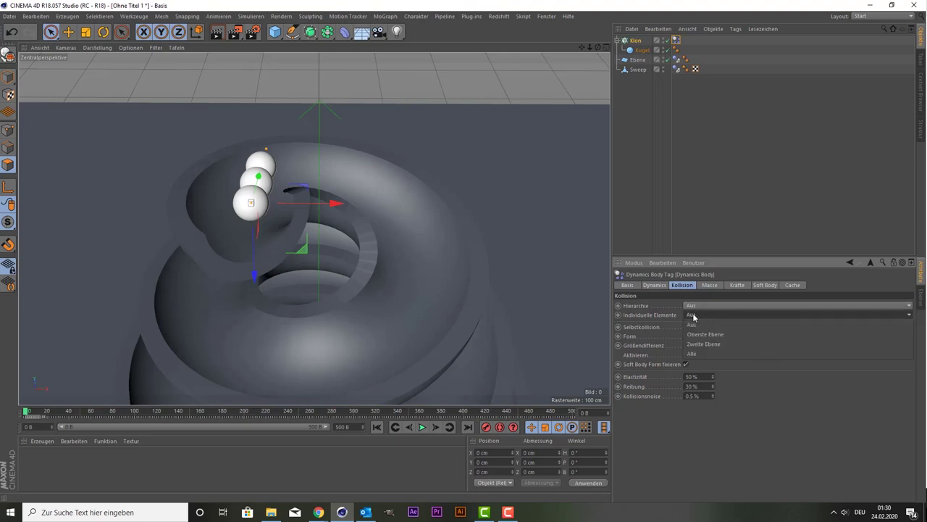
pyautogui.click(710, 355)
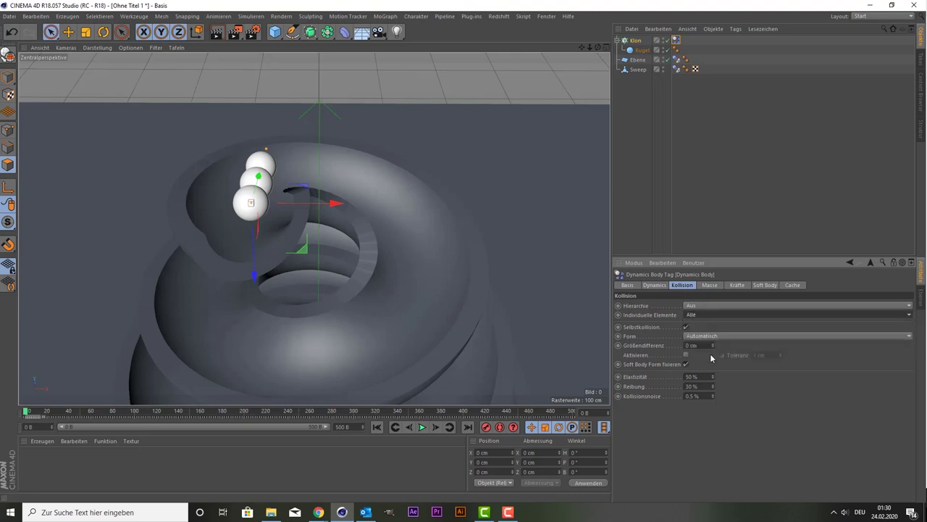
# Play the simulation, zooming out and orbiting to watch spheres roll separately down the spiral
pyautogui.click(423, 427)
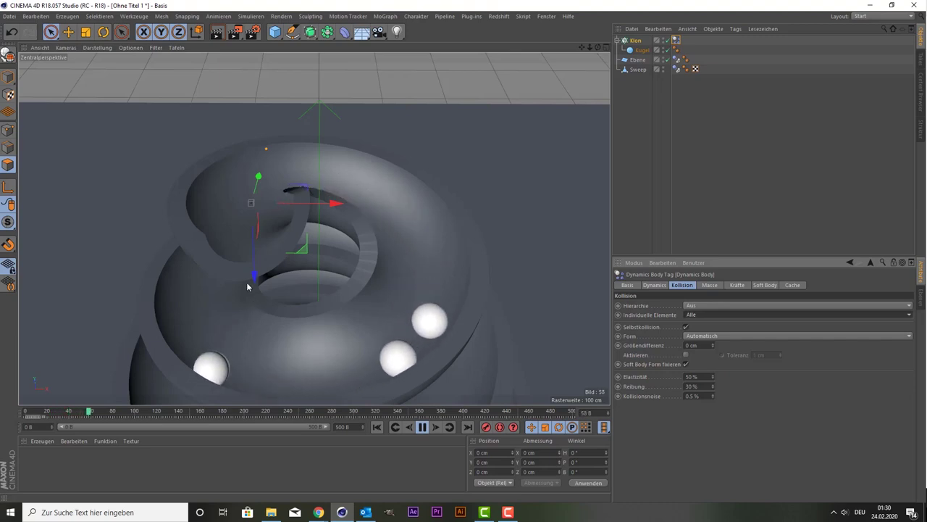
pyautogui.scroll(-3, 416, 269)
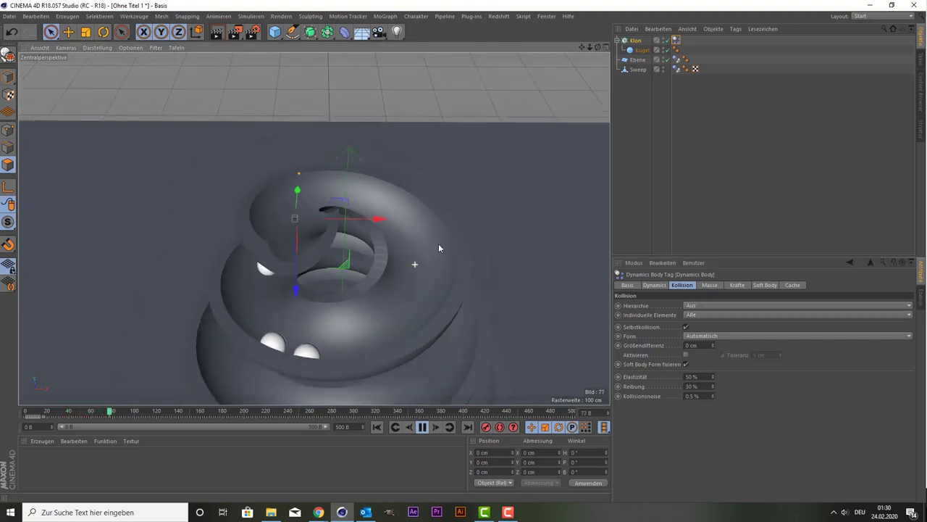
pyautogui.scroll(-3, 439, 244)
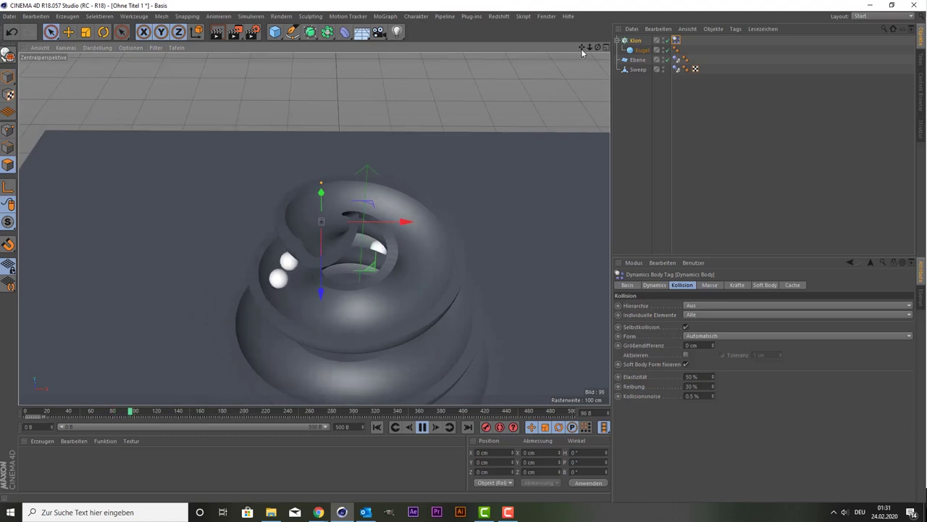
pyautogui.keyDown('alt'); pyautogui.moveTo(582, 57); pyautogui.dragTo(315, 229); pyautogui.keyUp('alt')
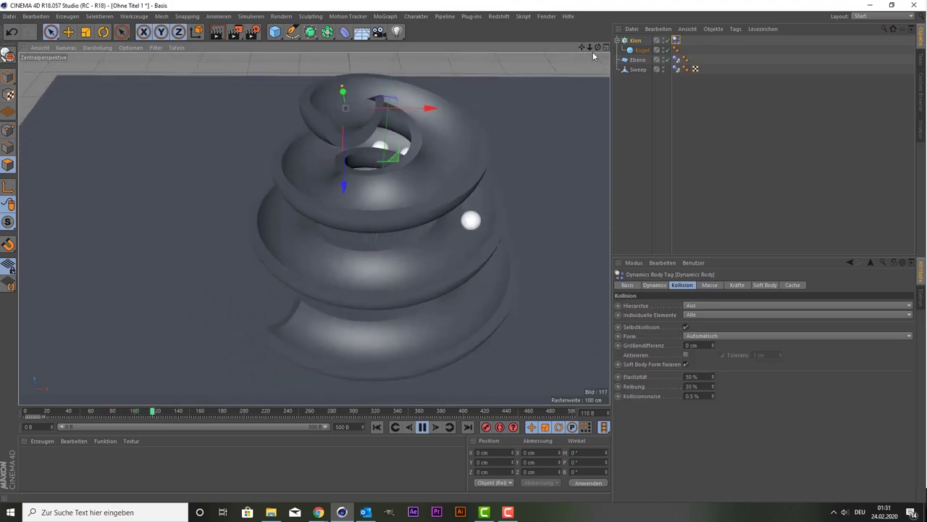
pyautogui.moveTo(597, 47); pyautogui.dragTo(597, 72)
pyautogui.moveTo(314, 228); pyautogui.dragTo(598, 49)
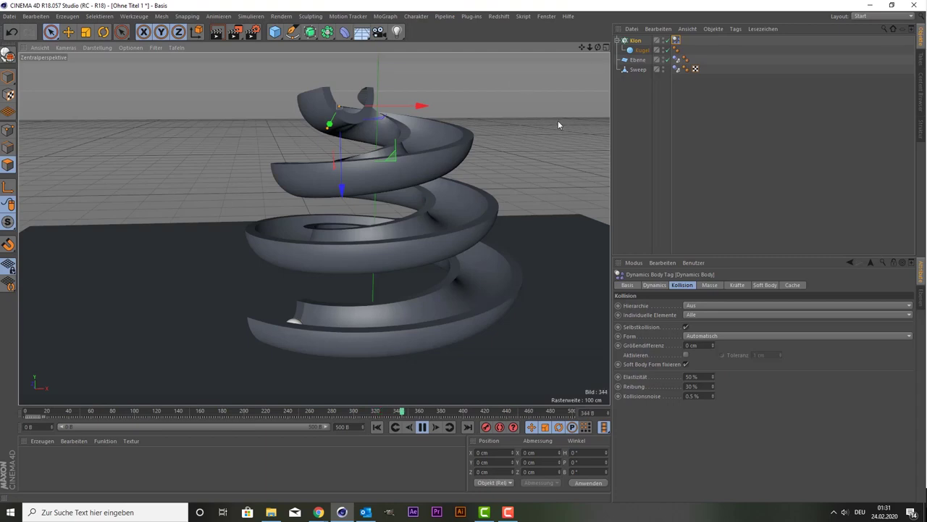
# Pause playback at frame 364 with all spheres at the ramp's foot, and orbit to inspect
pyautogui.click(421, 428)
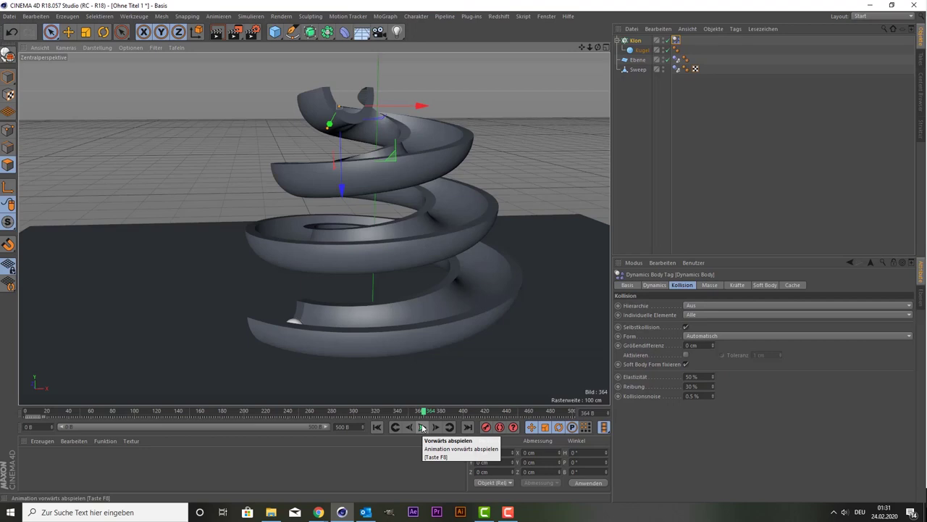
pyautogui.click(422, 427)
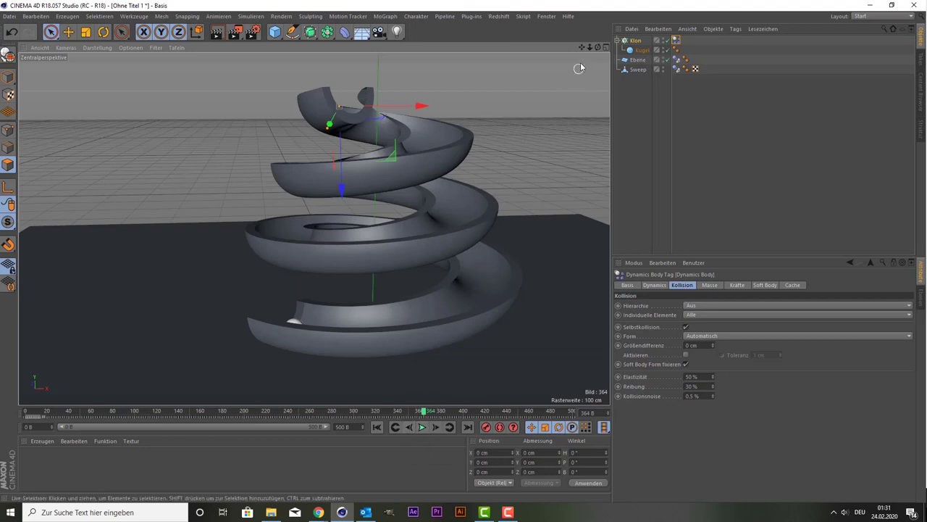
pyautogui.moveTo(582, 48); pyautogui.dragTo(550, 95)
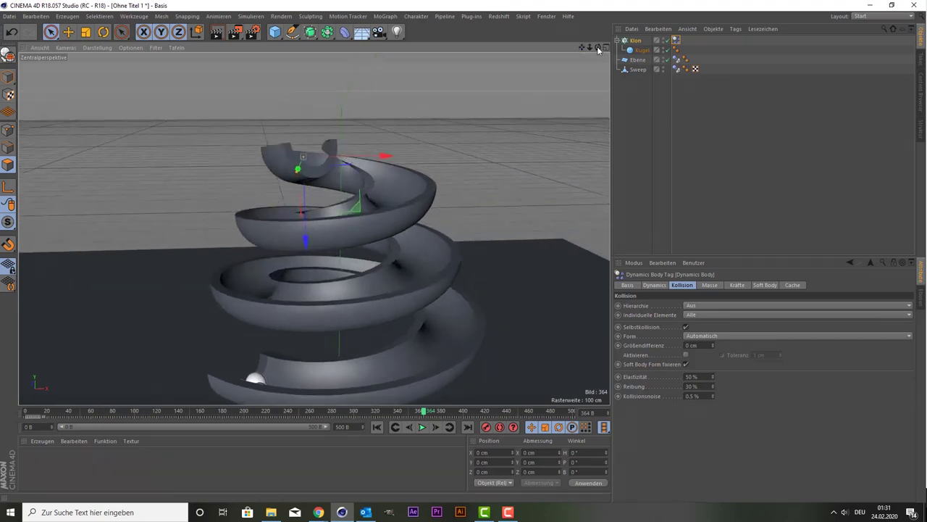
pyautogui.moveTo(597, 47); pyautogui.dragTo(598, 80)
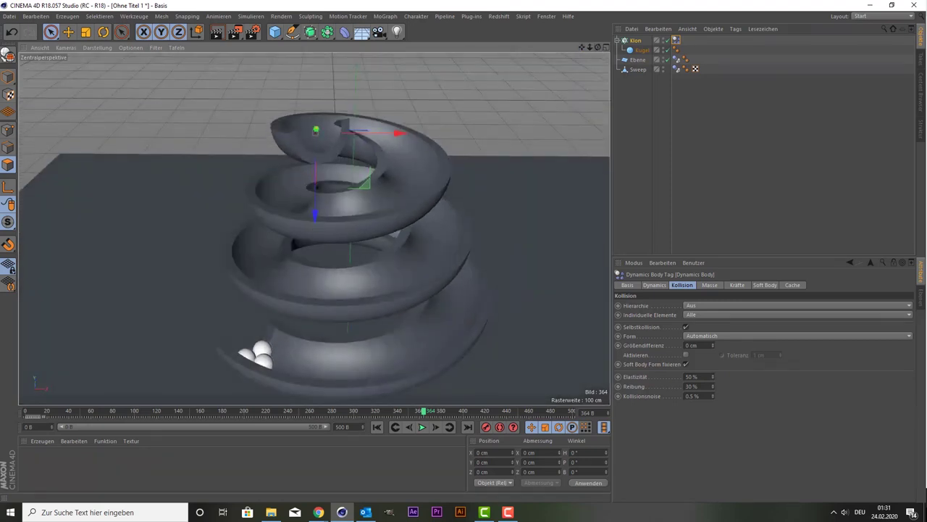
pyautogui.moveTo(597, 47); pyautogui.dragTo(598, 29)
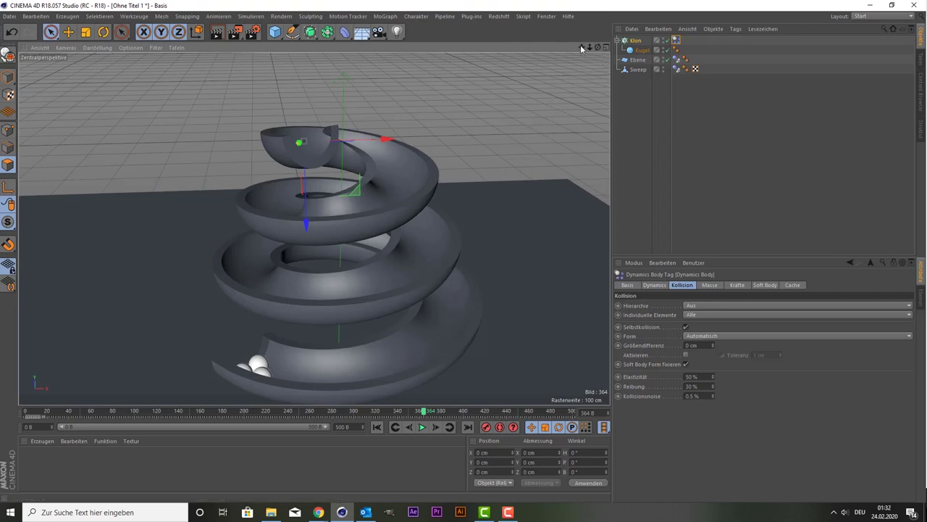
pyautogui.moveTo(582, 46)
pyautogui.mouseDown()
pyautogui.moveTo(572, 22)
pyautogui.moveTo(581, 46)
pyautogui.mouseUp()
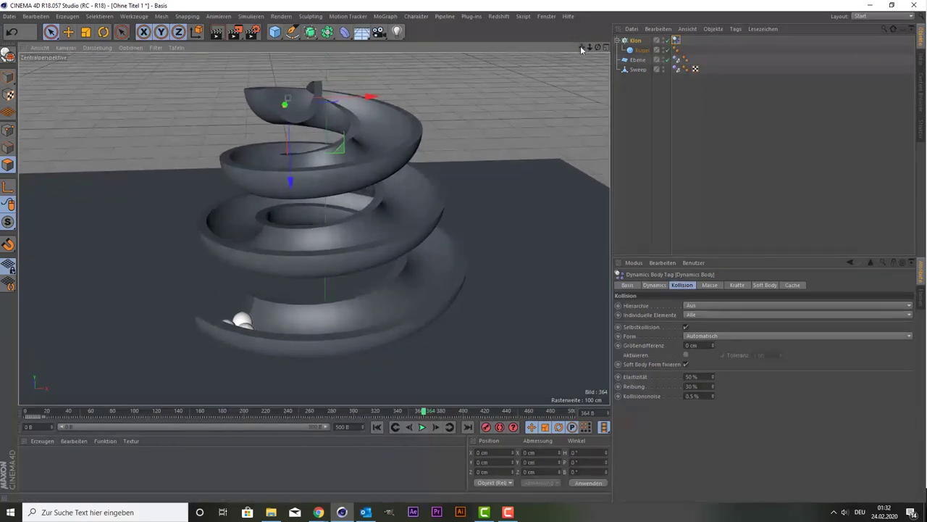